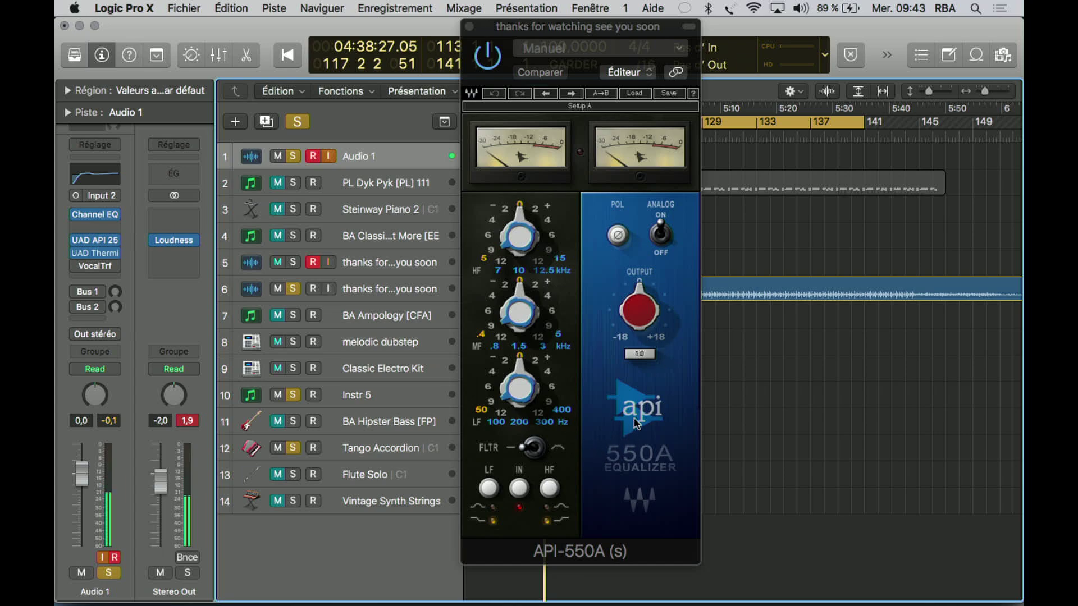
Start playback, turn off input monitoring on Audio 1, and select track 6, "thanks for watching see you soon"
mouse_move(621, 323)
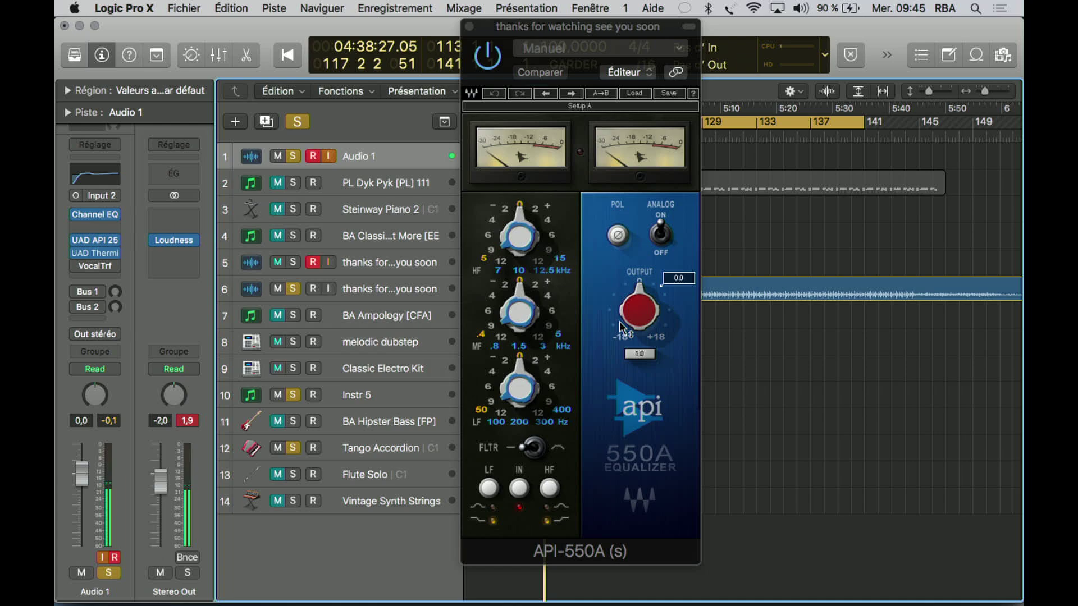
key("space")
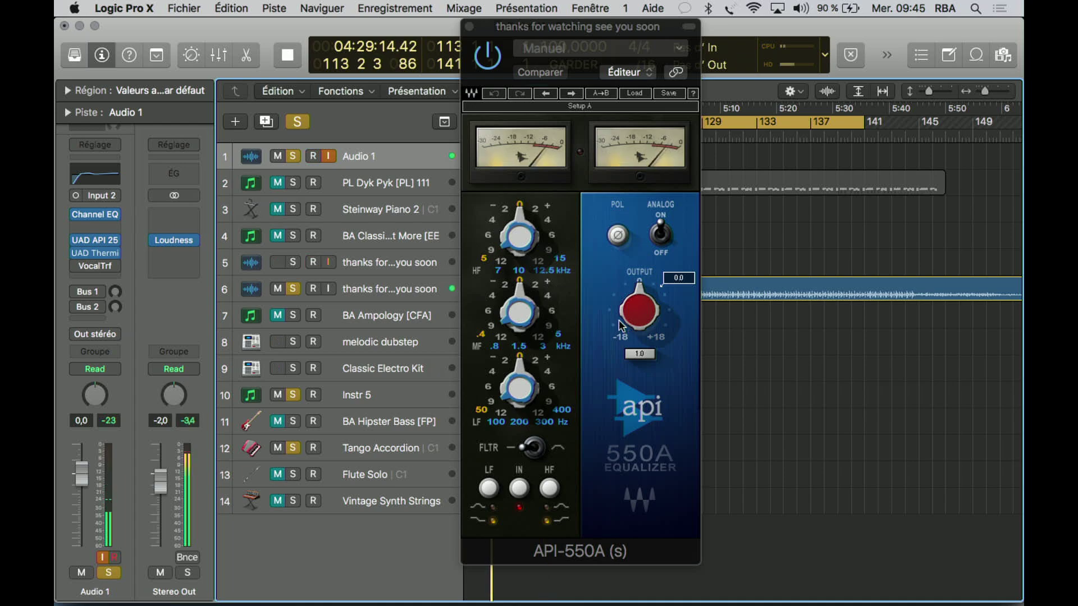
left_click(328, 156)
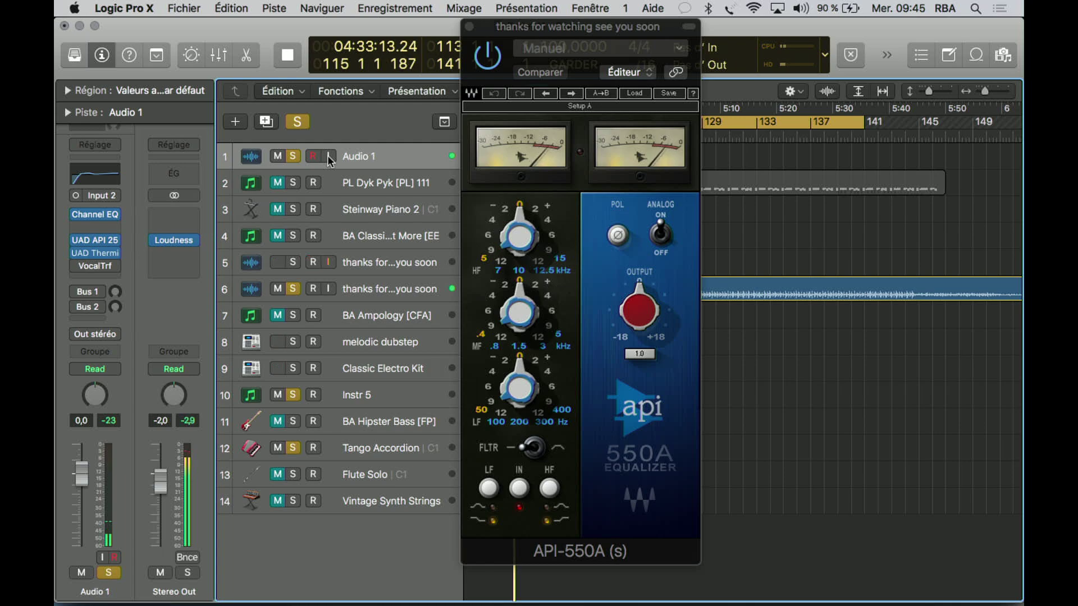
left_click(390, 289)
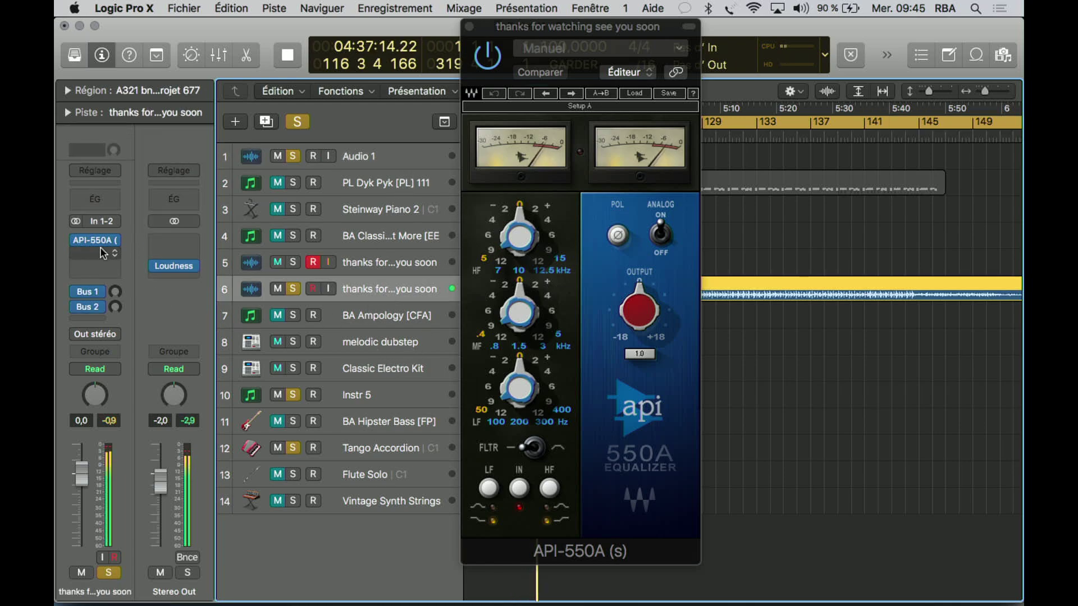
Bypass and re-enable the flat API-550A equalizer to compare its effect on the playing track
left_click(488, 56)
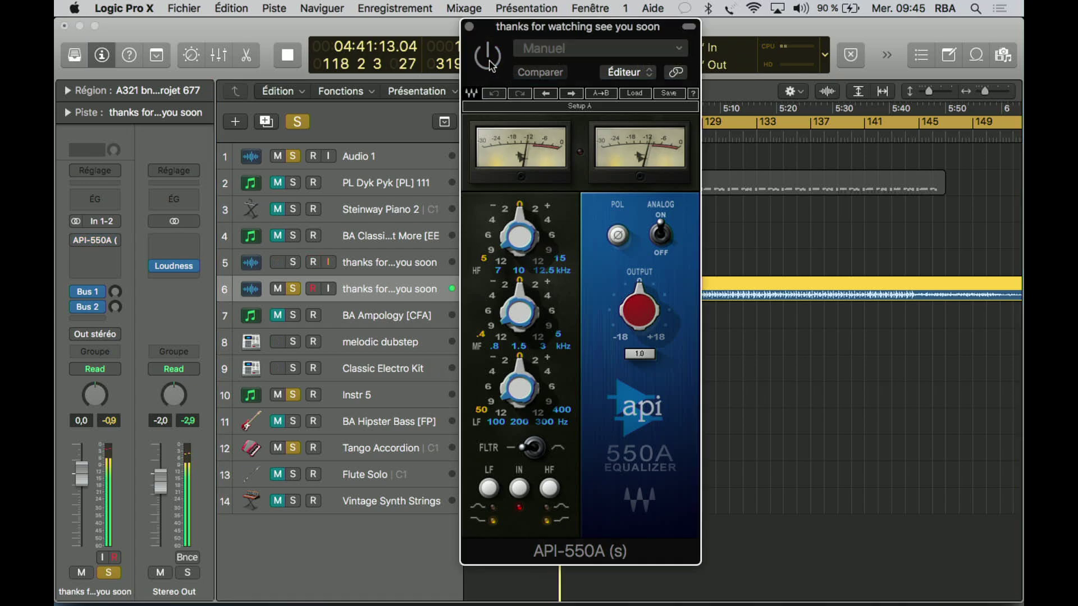
left_click(490, 63)
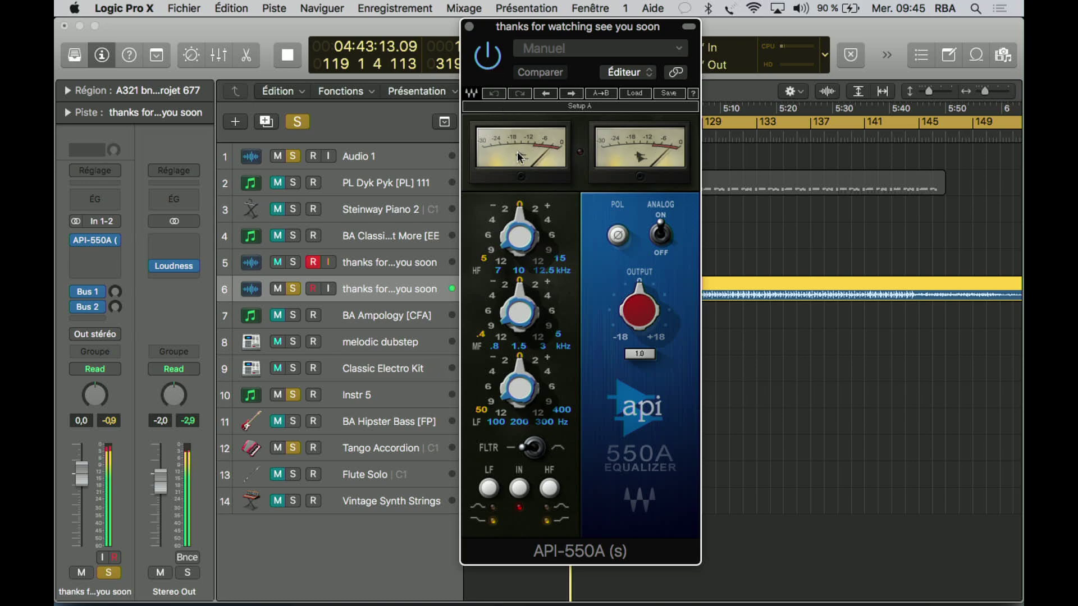
Boost the API-550A's HF band by 4 dB and try its frequency selector, ending at 5 kHz
mouse_move(520, 219)
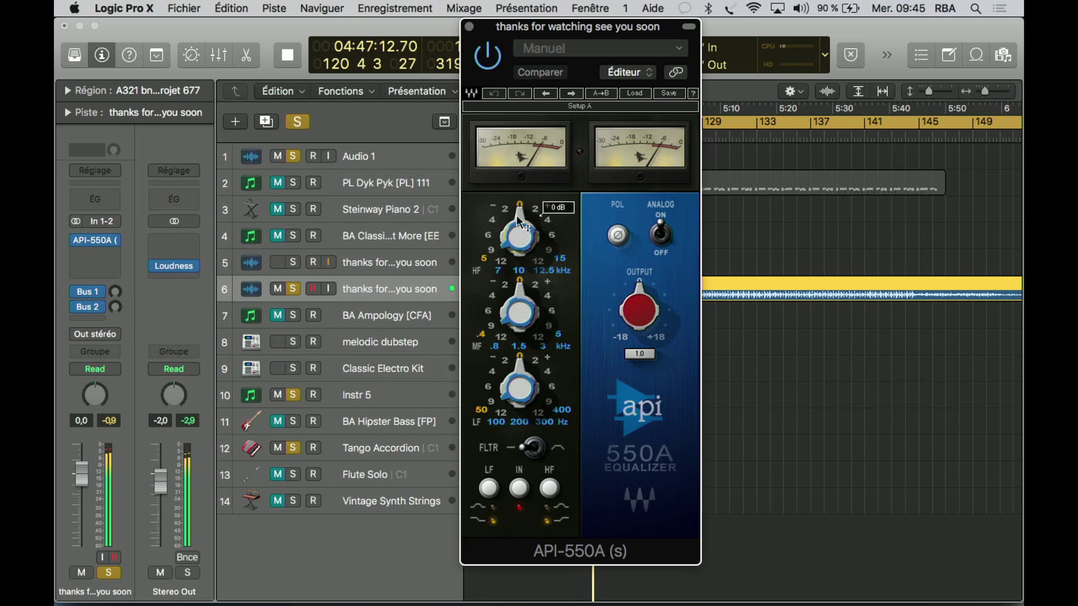
mouse_move(520, 220)
left_mouse_down()
mouse_move(541, 214)
mouse_move(520, 210)
left_mouse_up()
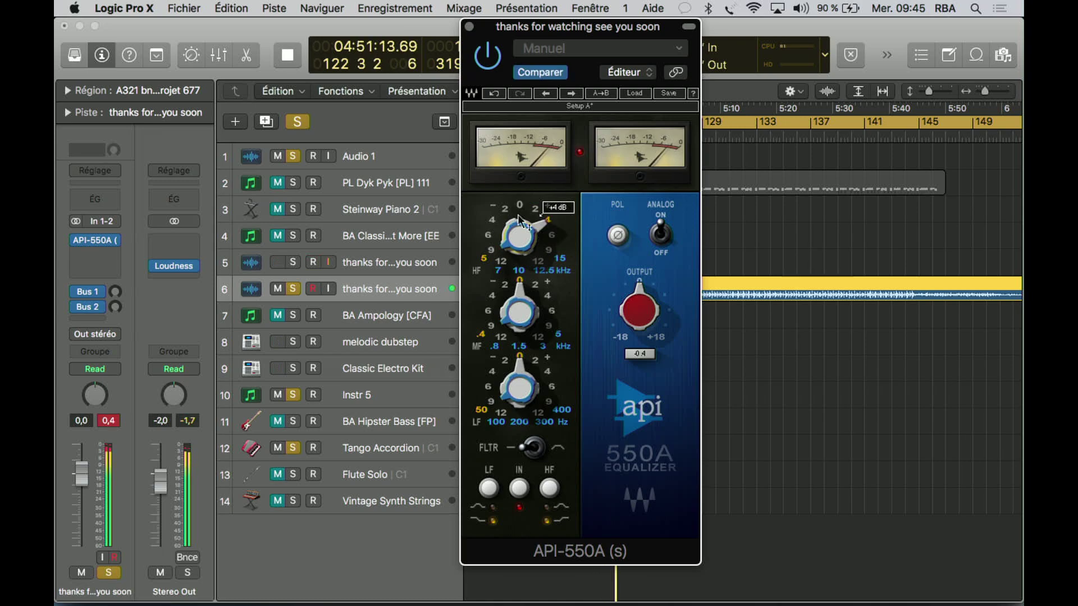
left_click_drag(506, 247, 506, 247)
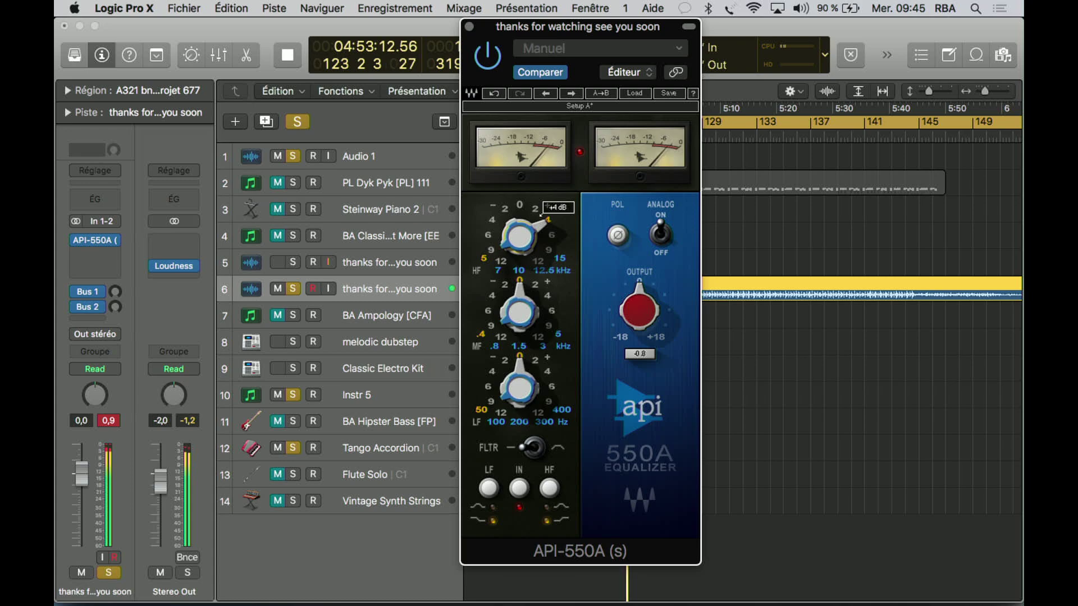
left_click_drag(541, 214, 541, 215)
mouse_move(508, 247)
left_mouse_down()
mouse_move(508, 230)
mouse_move(512, 242)
left_mouse_up()
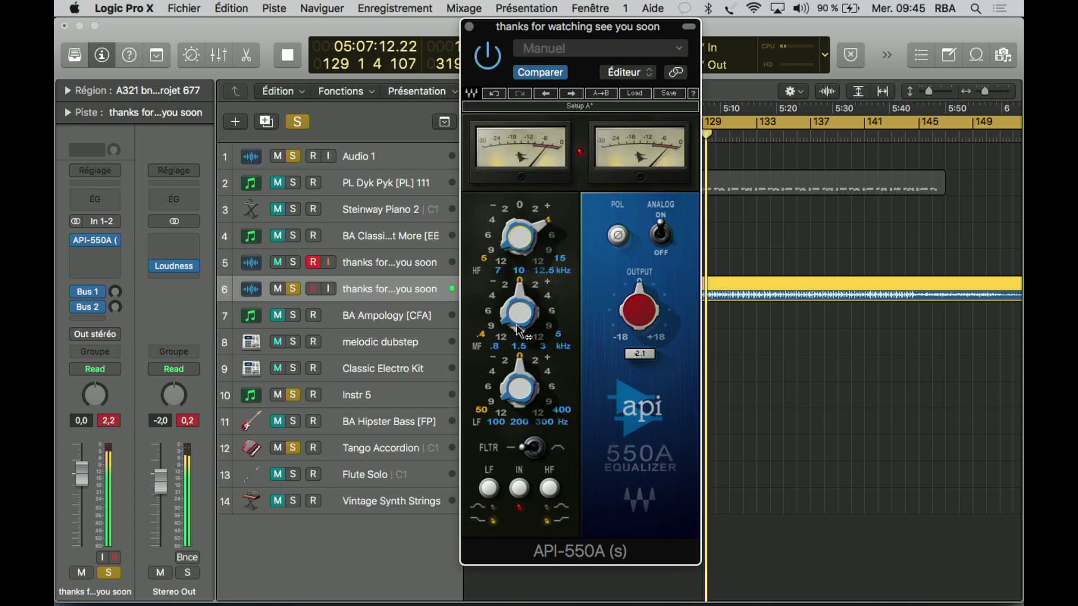
Boost the LF band by 6 dB, sweep its frequency to 400 Hz and back to 50 Hz, and boost the MF band by 4 dB
left_click(523, 386)
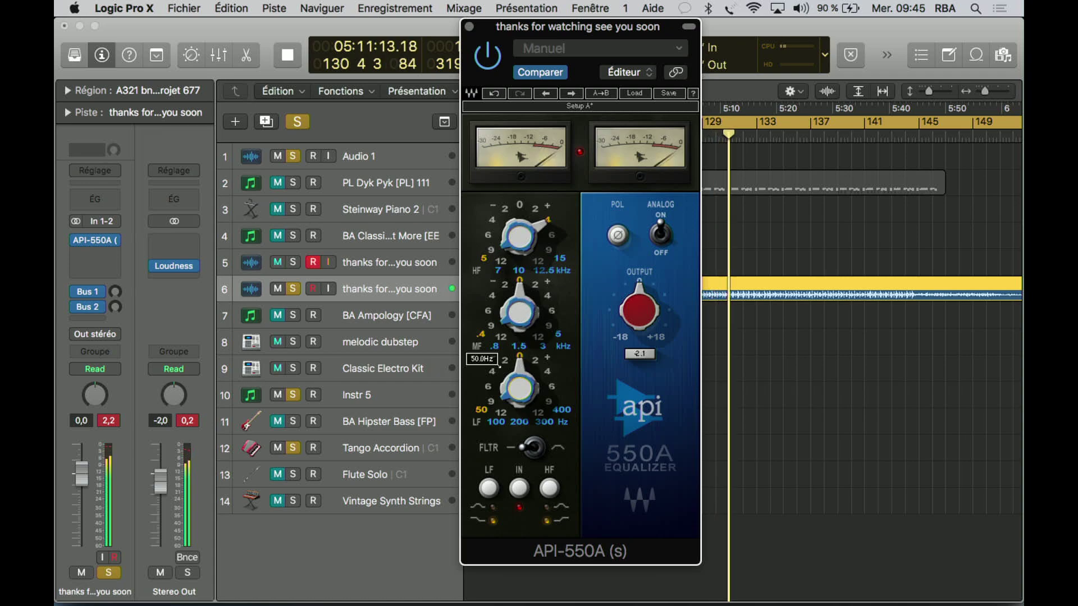
left_click_drag(530, 378, 541, 362)
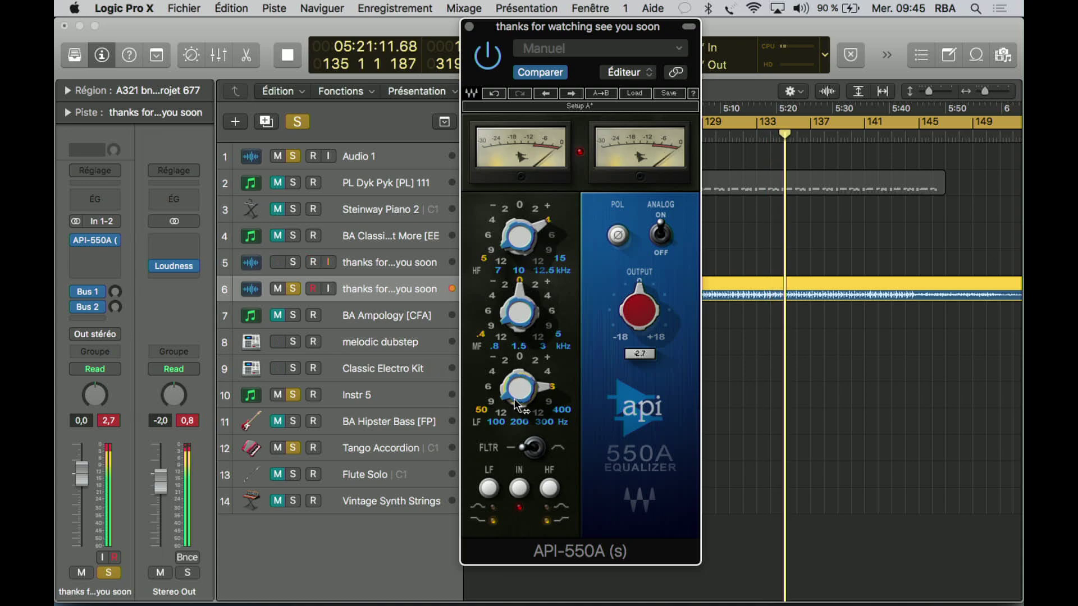
mouse_move(512, 399)
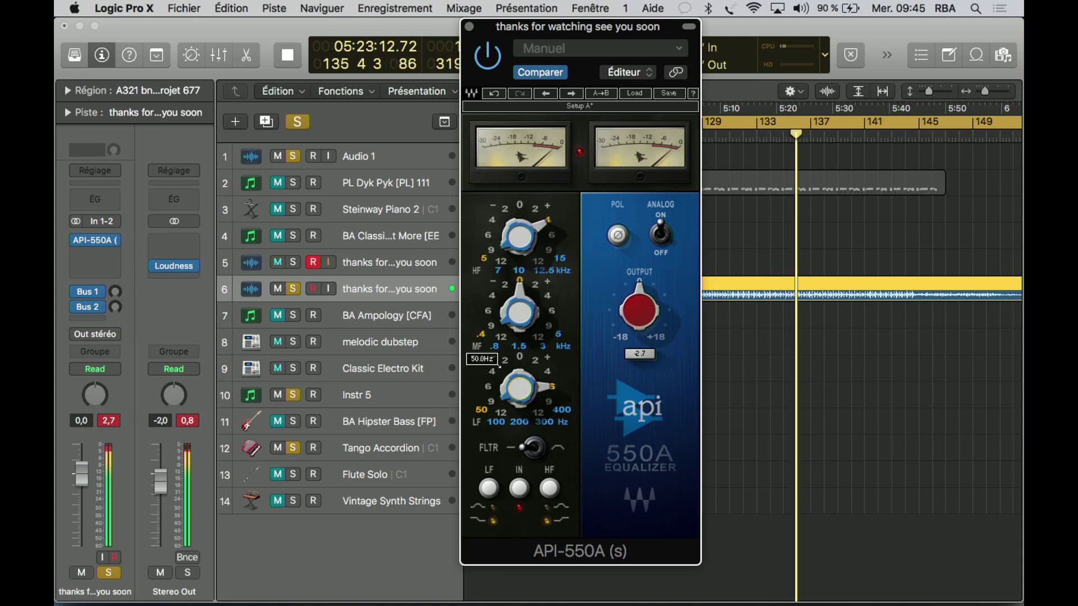
left_click_drag(512, 399, 512, 393)
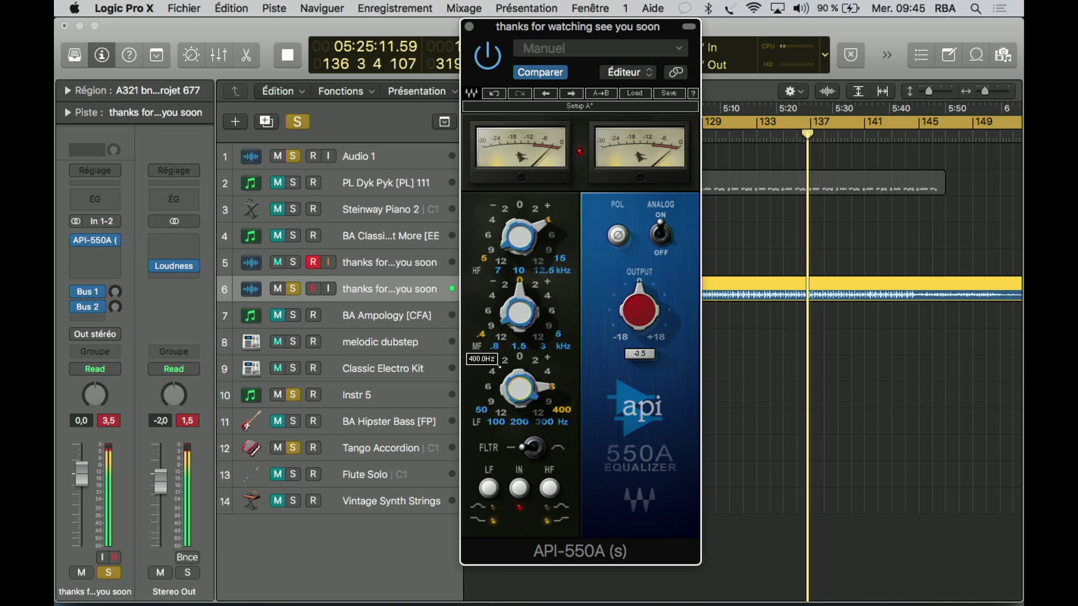
scroll(500, 366, "down", 4)
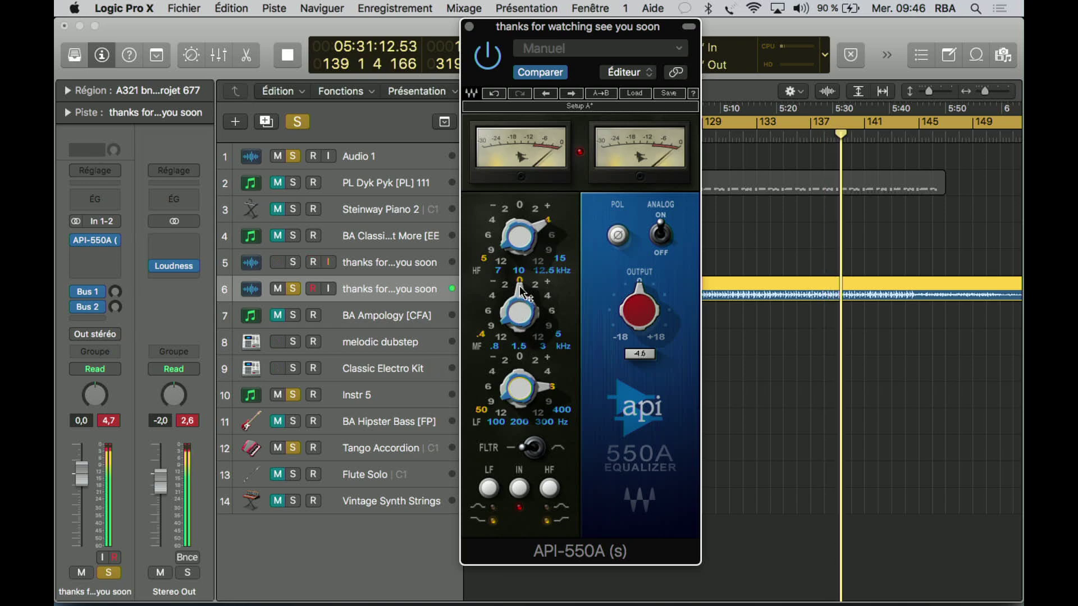
left_click_drag(521, 287, 536, 291)
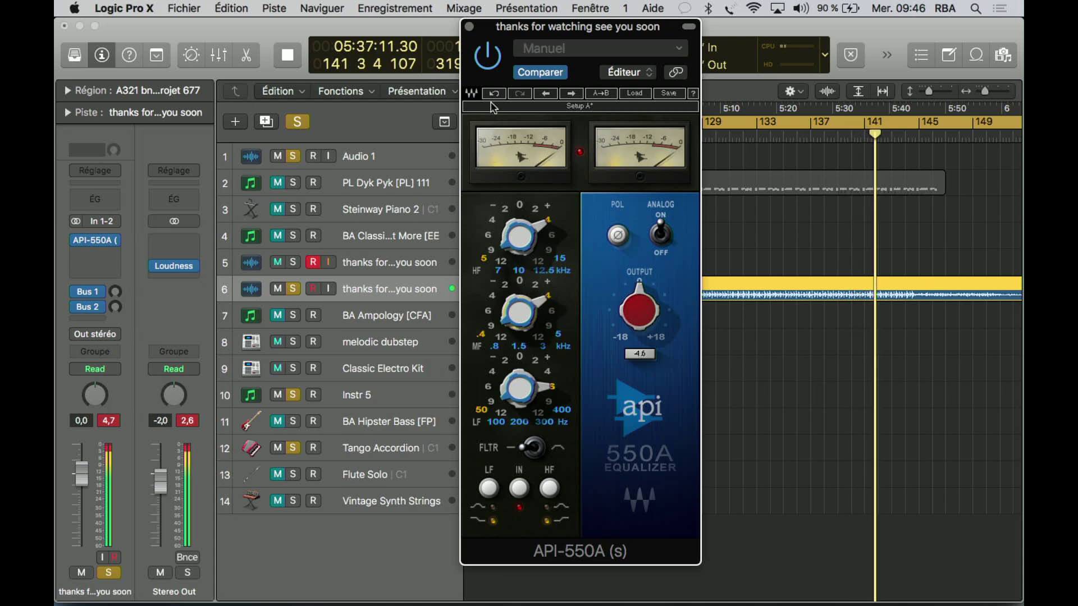
Turn on the equalizer's FLTR switch and compare the processed sound using the plug-in bypass and the IN switch
left_click(487, 56)
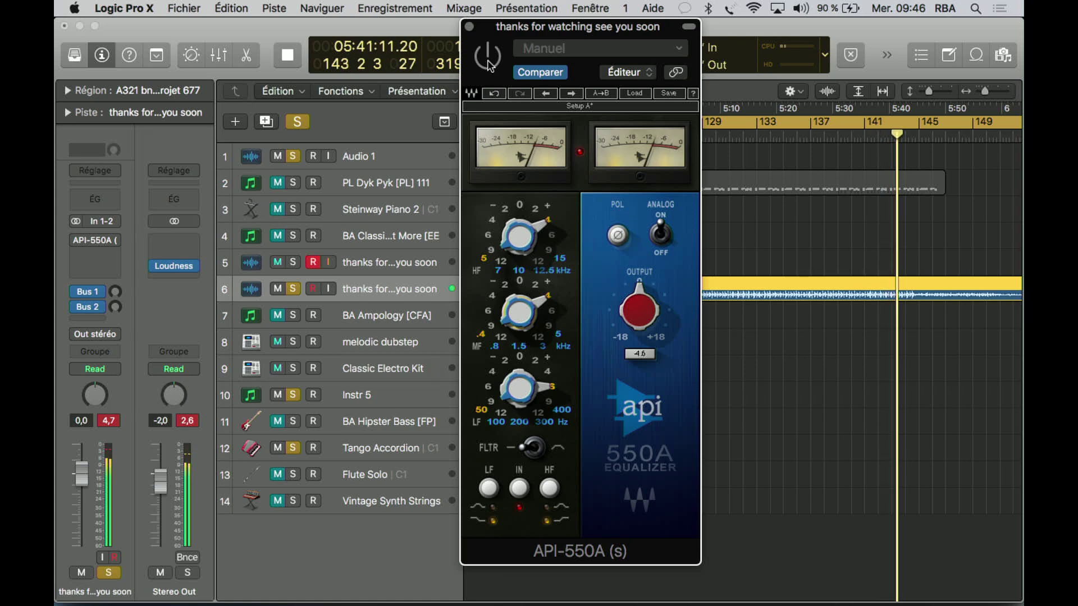
left_click(488, 63)
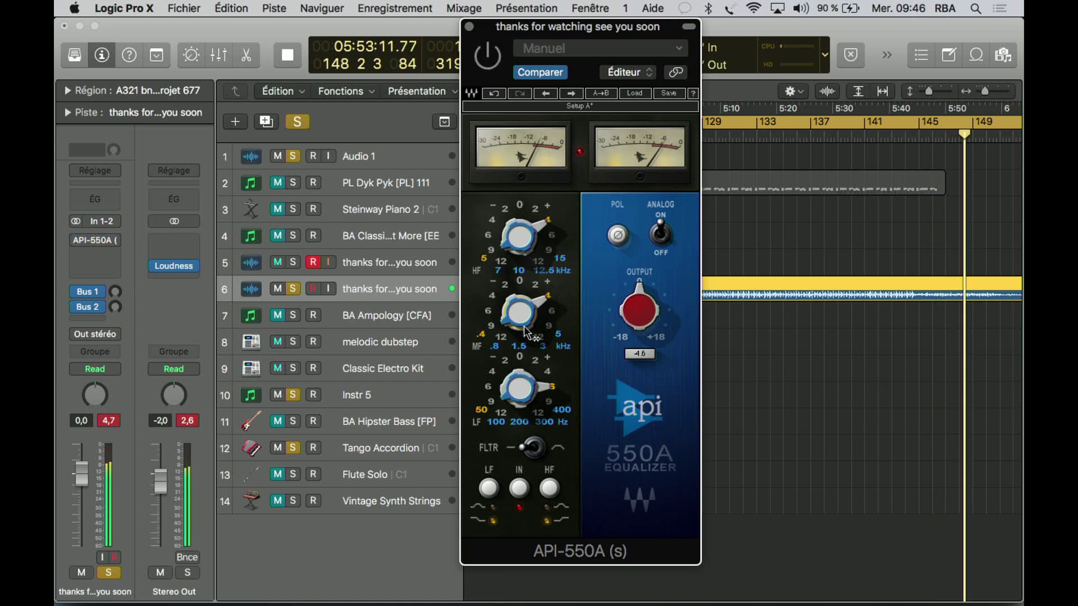
left_click(533, 450)
left_click(486, 56)
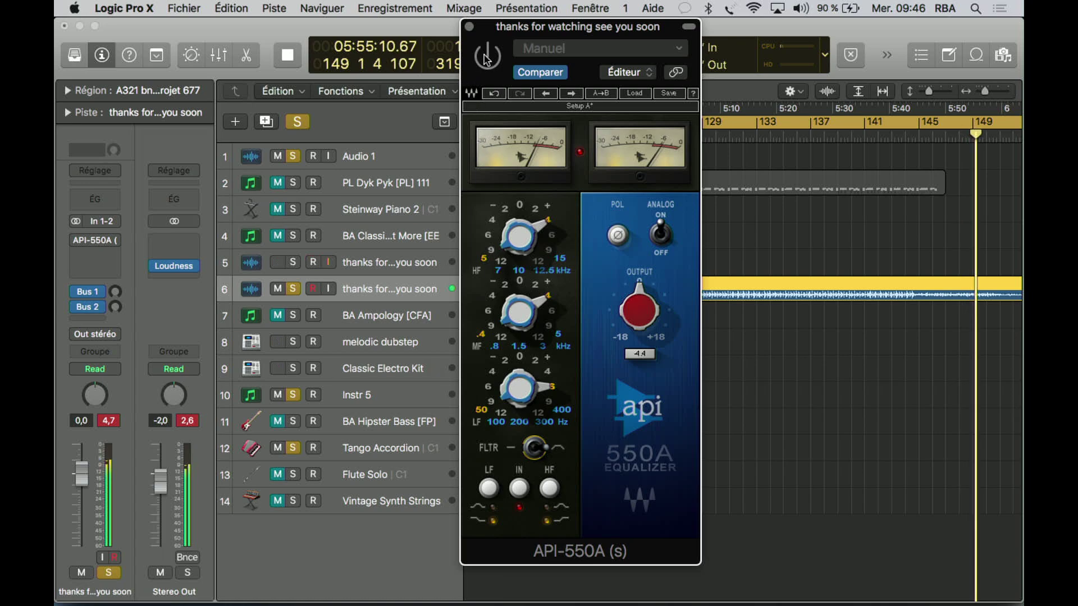
left_click(521, 489)
left_click(521, 494)
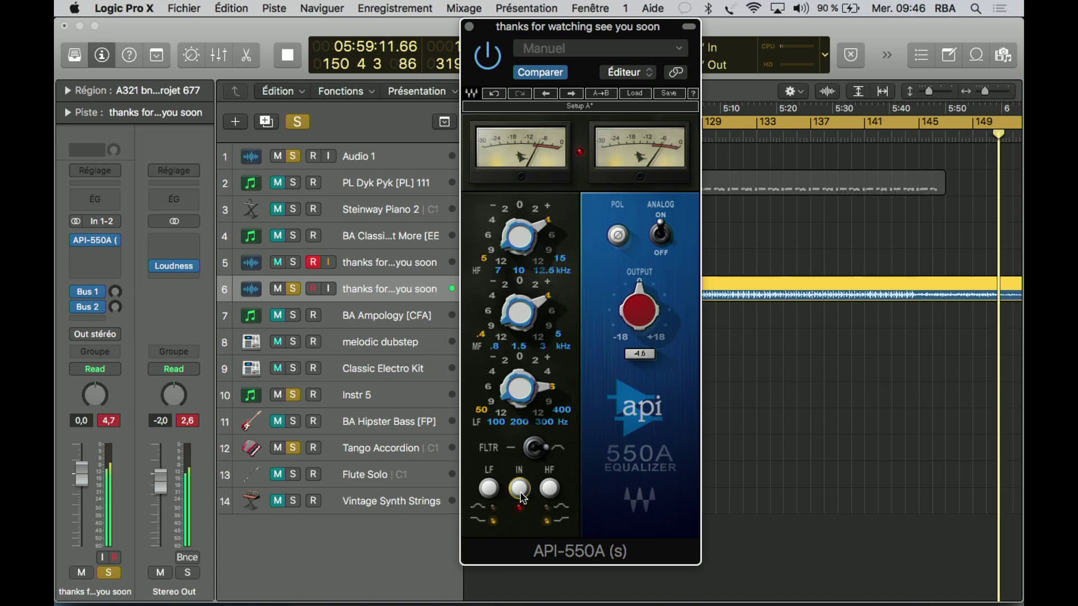
Switch the HF band to the bell shape and back to shelving, and set the LF band to the bell shape
left_click(549, 490)
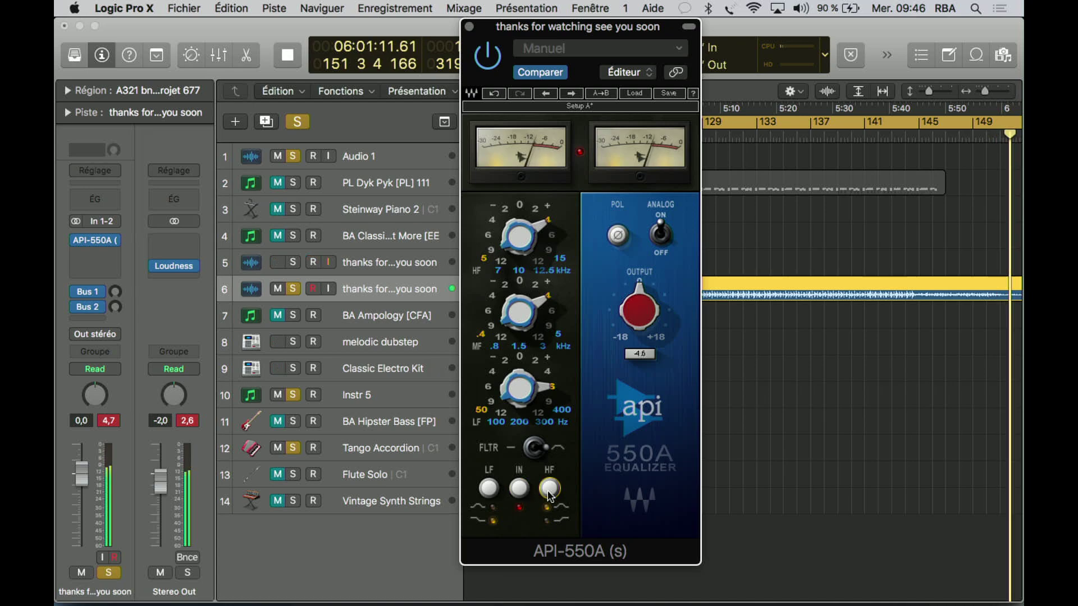
left_click(549, 490)
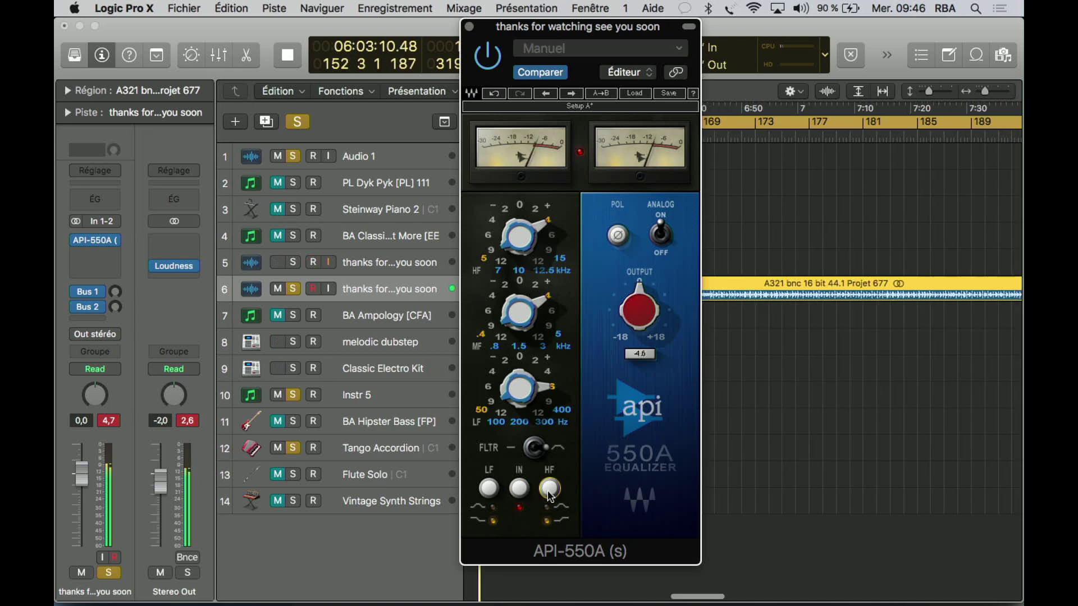
left_click(493, 490)
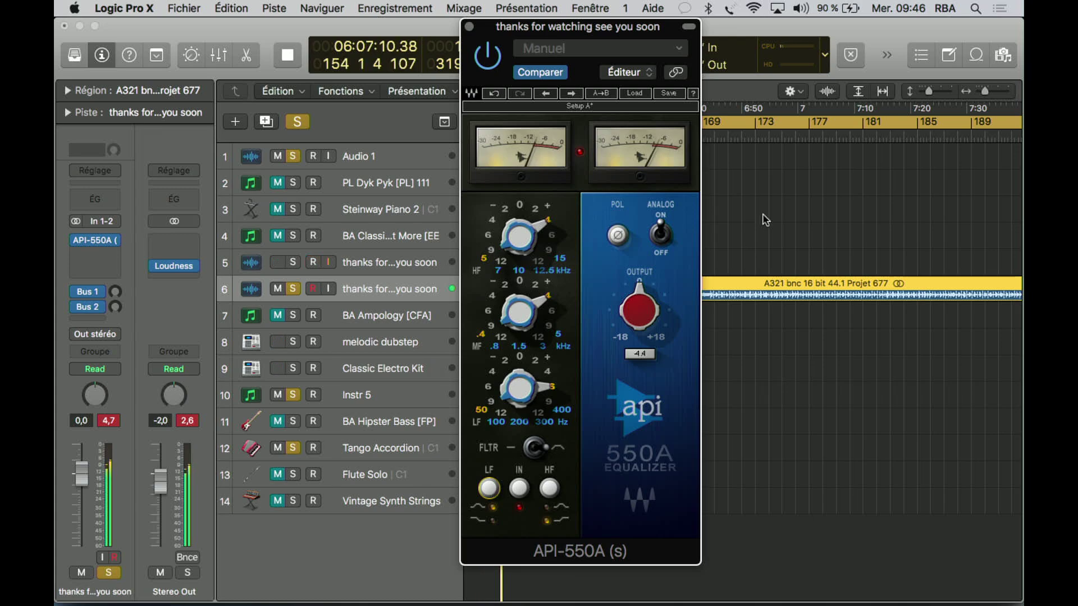
Compare the track with the adjusted equalizer bypassed and active twice as playback continues past bar 158
scroll(801, 218, "down", 5)
scroll(801, 218, "left", 5)
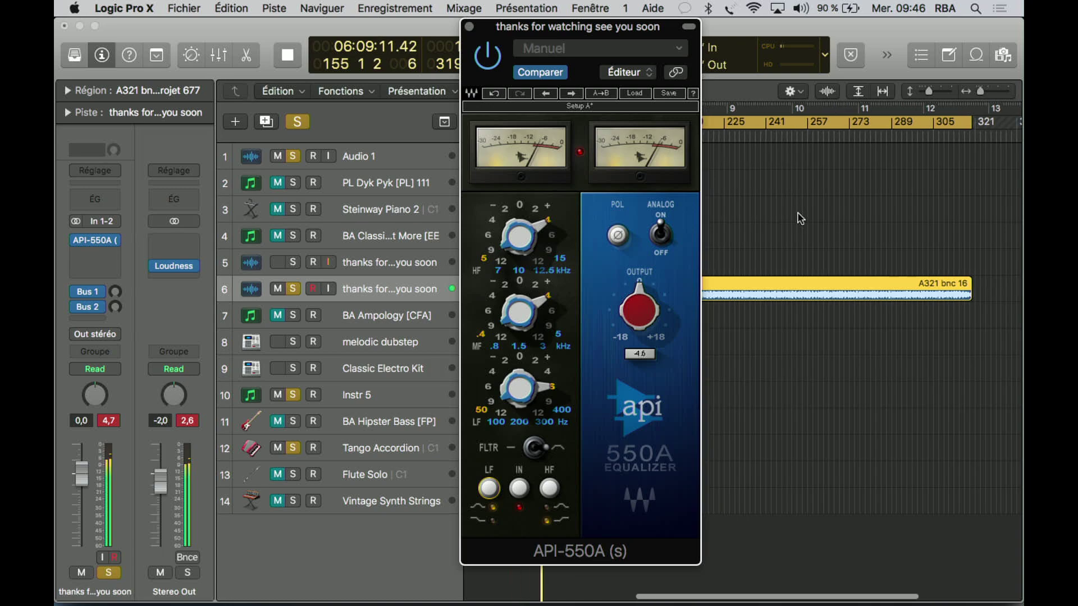
scroll(801, 218, "left", 1)
scroll(801, 219, "up", 2)
scroll(801, 219, "up", 1)
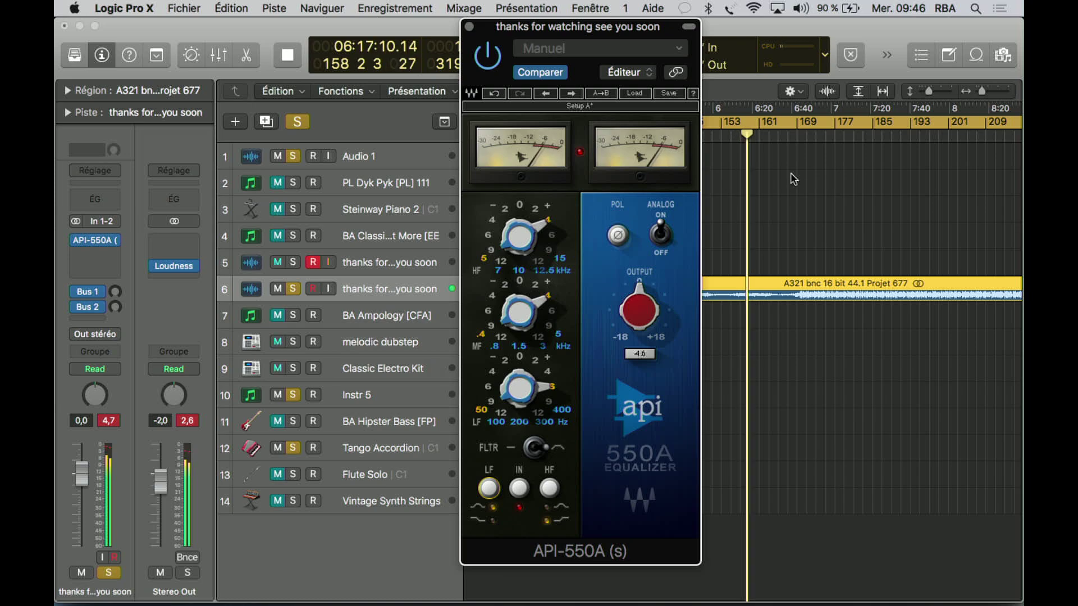
left_click(495, 67)
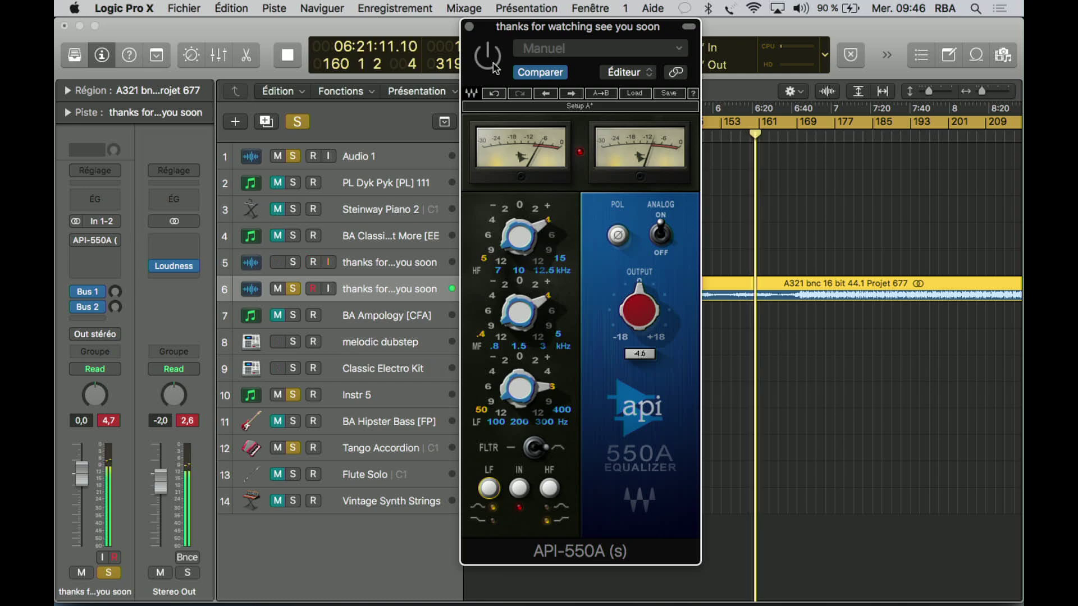
left_click(495, 67)
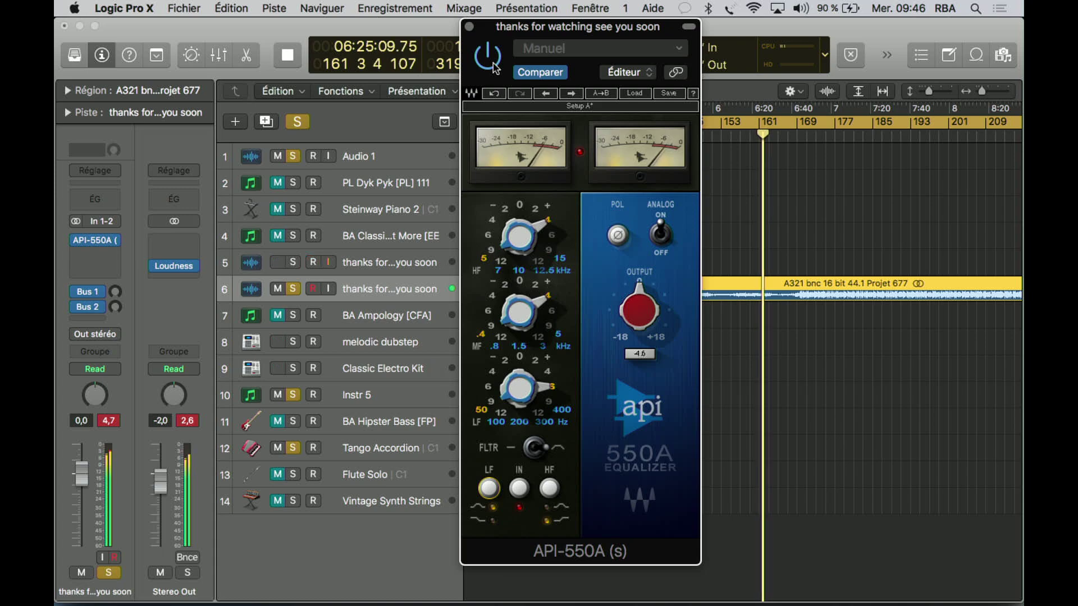
left_click(495, 67)
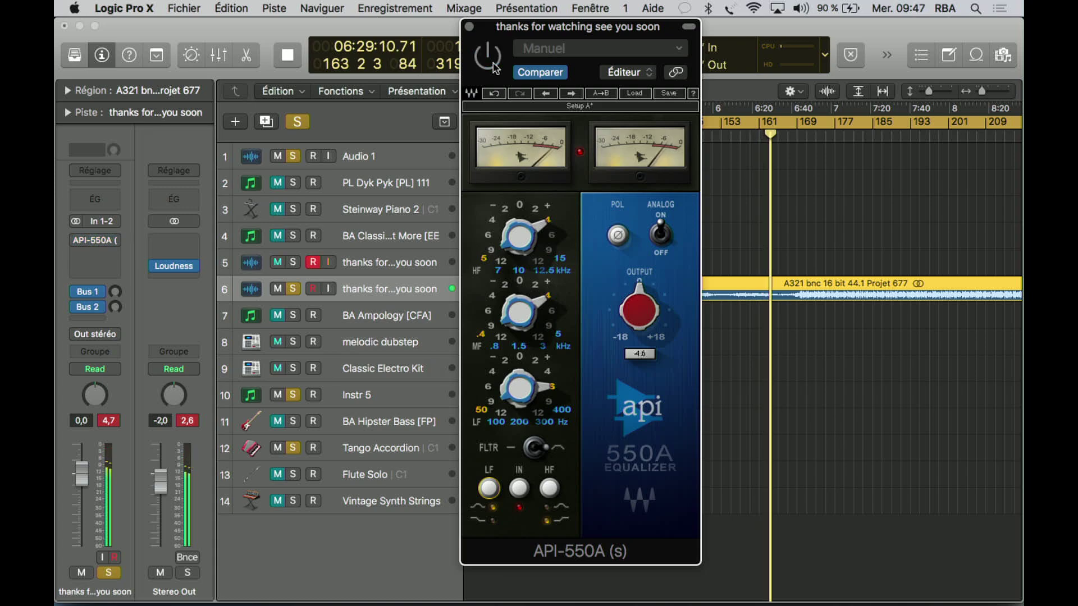
left_click(488, 56)
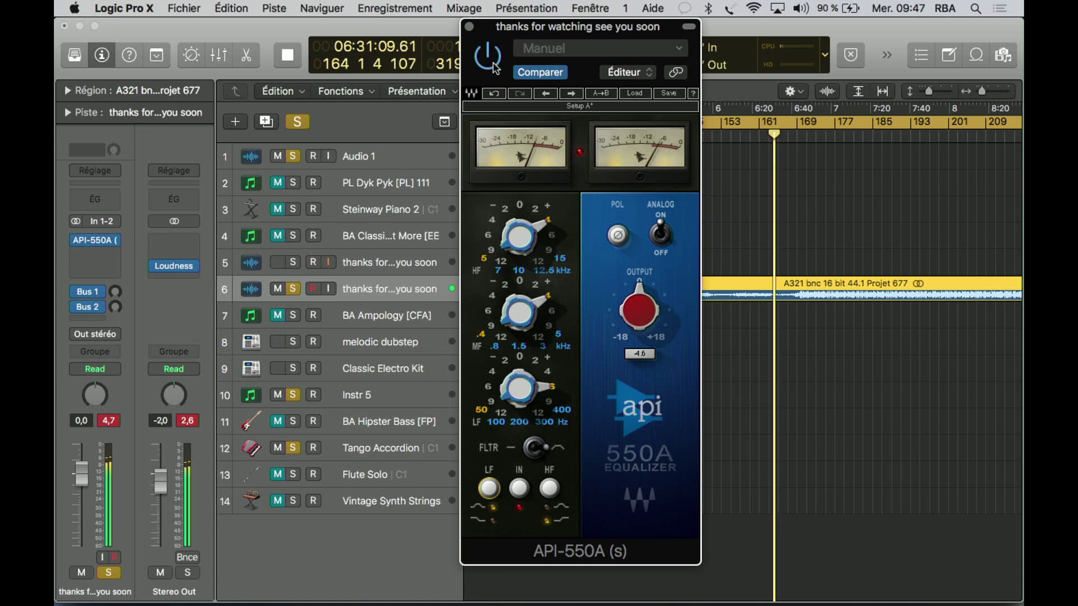
Load the factory preset Pres25: Punchy Bass in the API-550A and compare it with the bypassed signal
left_click(604, 49)
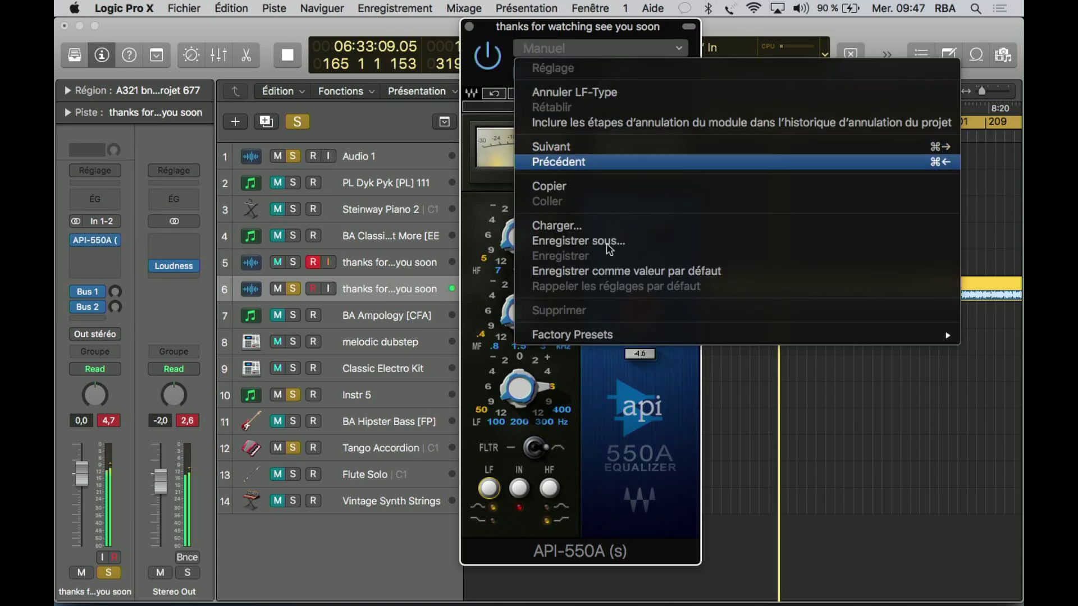
mouse_move(609, 337)
scroll(405, 308, "down", 10)
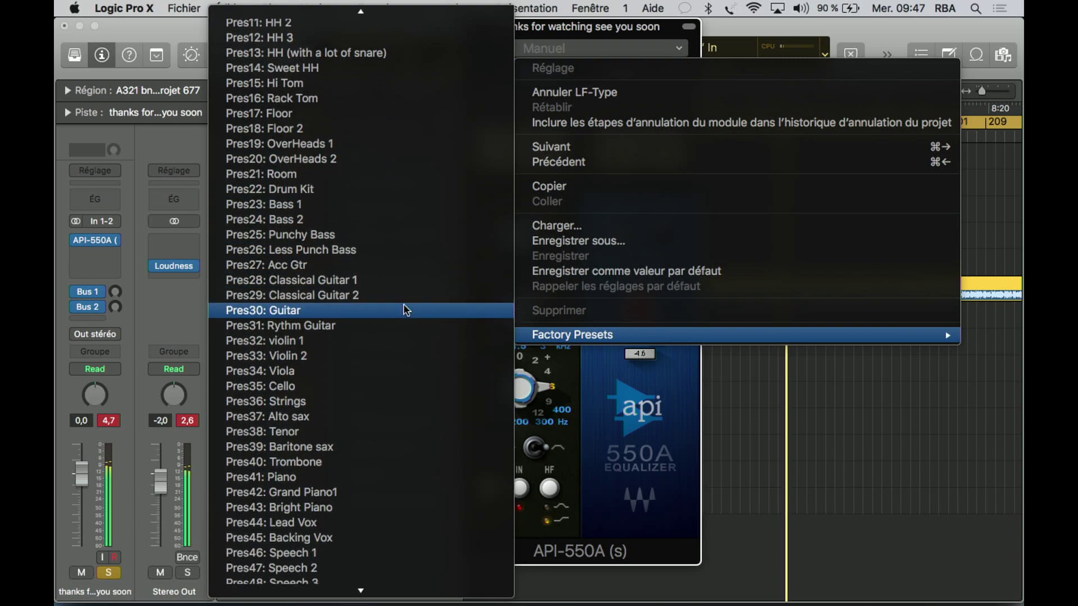
left_click(414, 238)
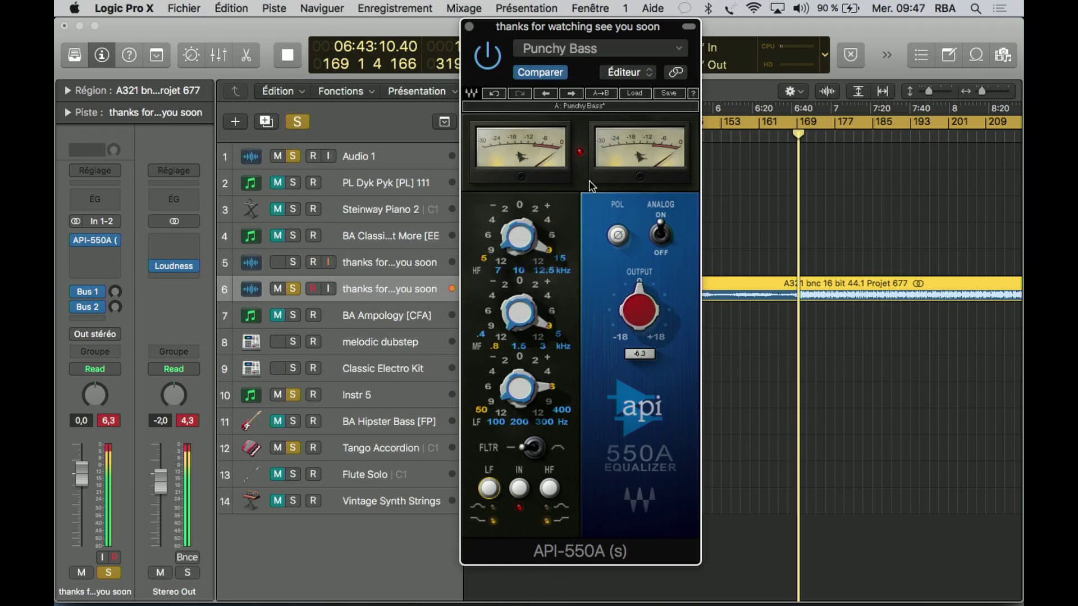
left_click(488, 58)
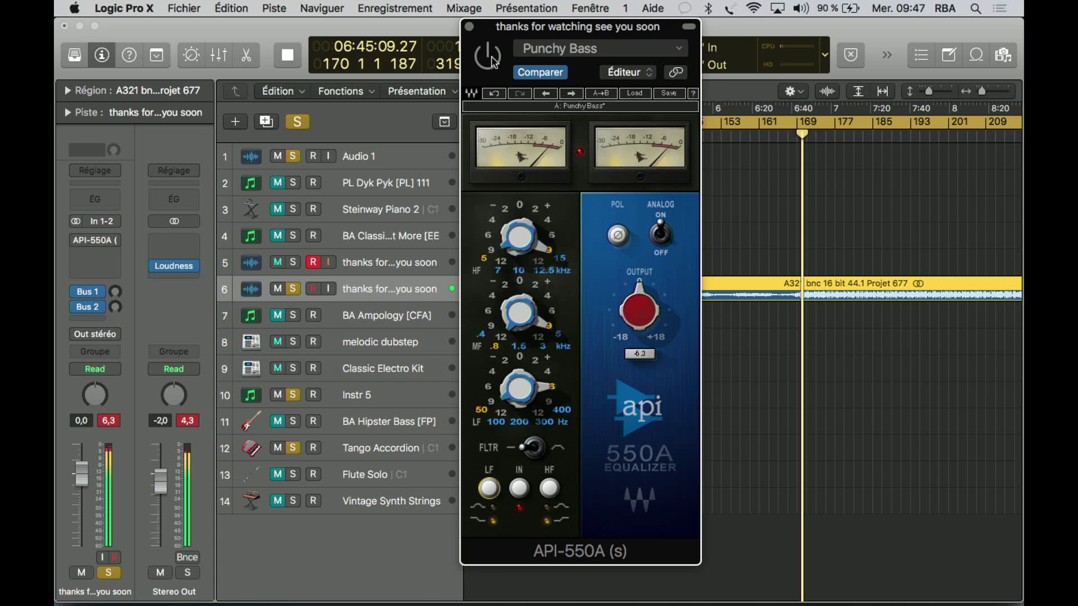
left_click(489, 57)
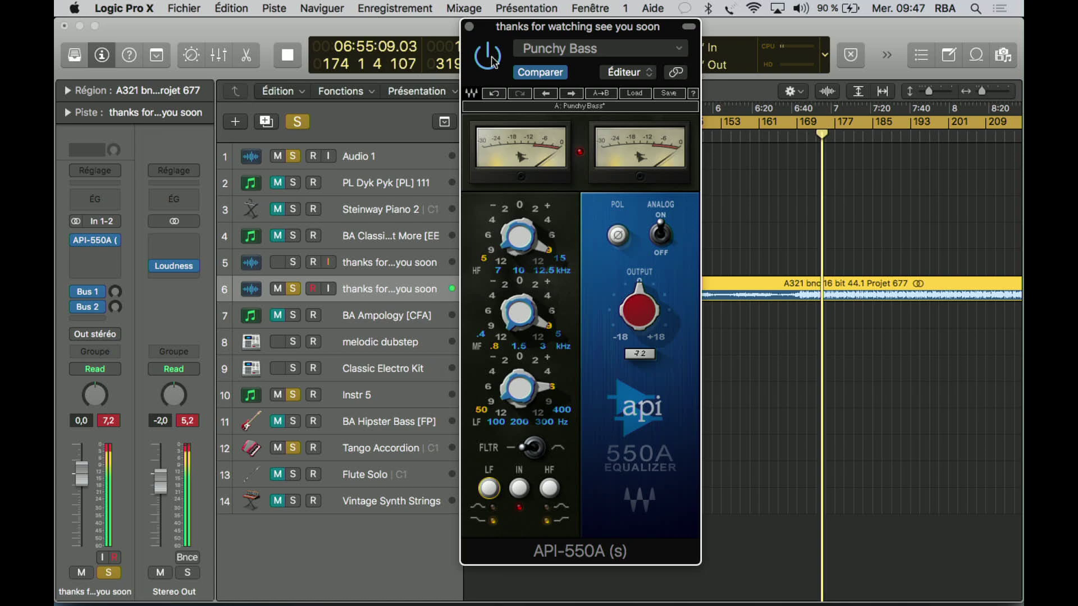
Load the factory preset Pres36: Strings in the API-550A
left_click(665, 55)
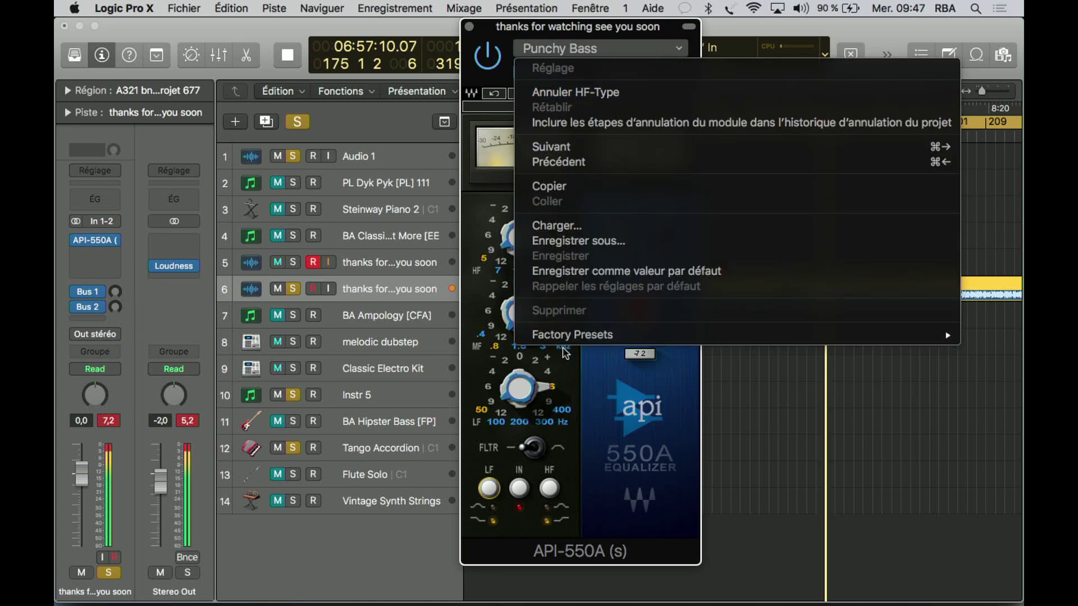
mouse_move(562, 335)
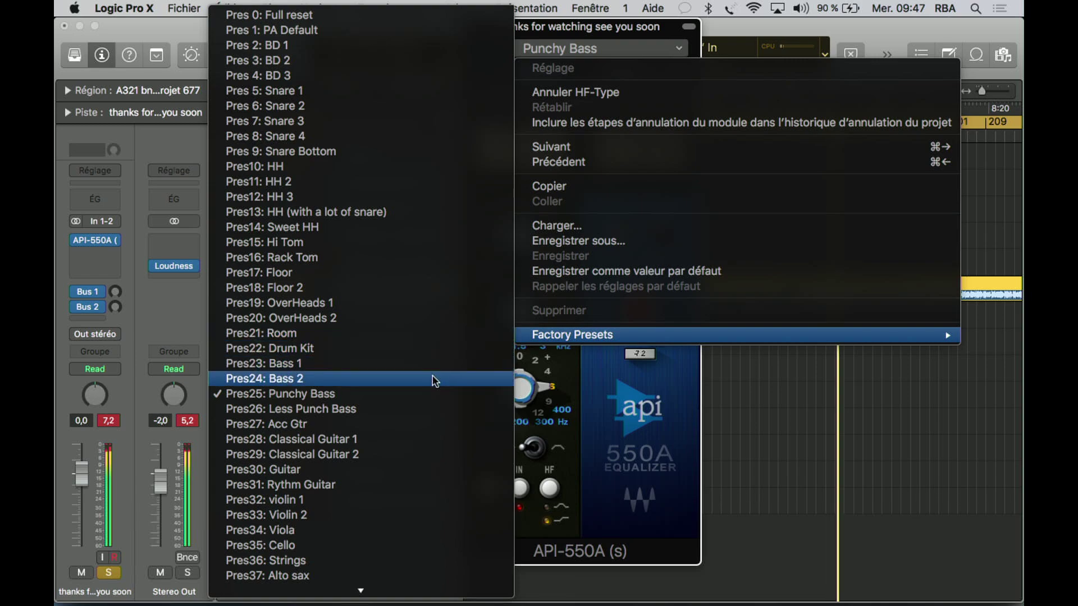
scroll(433, 379, "down", 2)
scroll(433, 380, "down", 6)
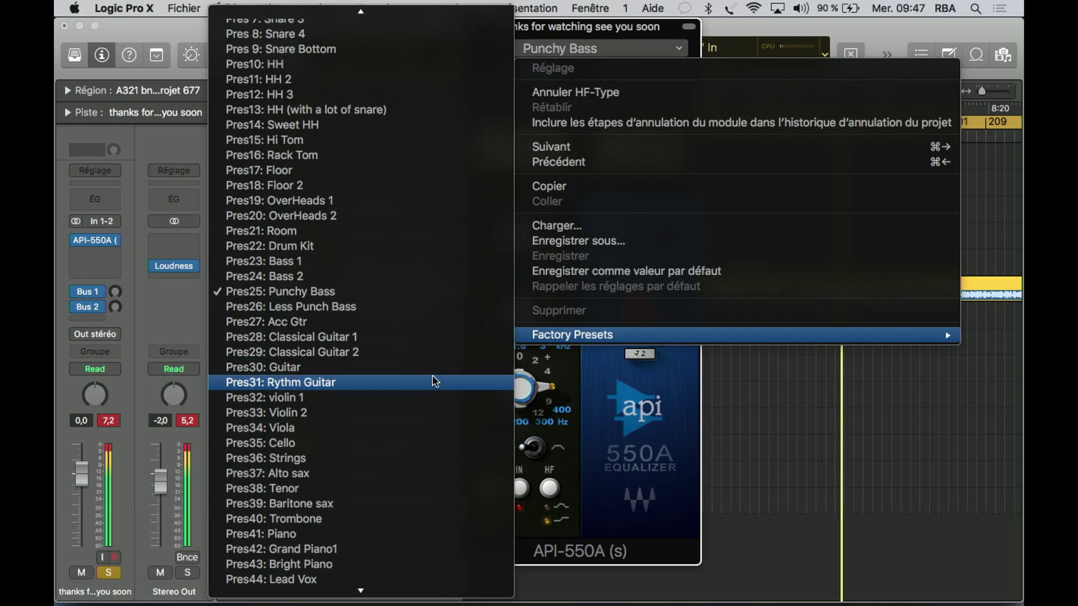
scroll(433, 380, "down", 1)
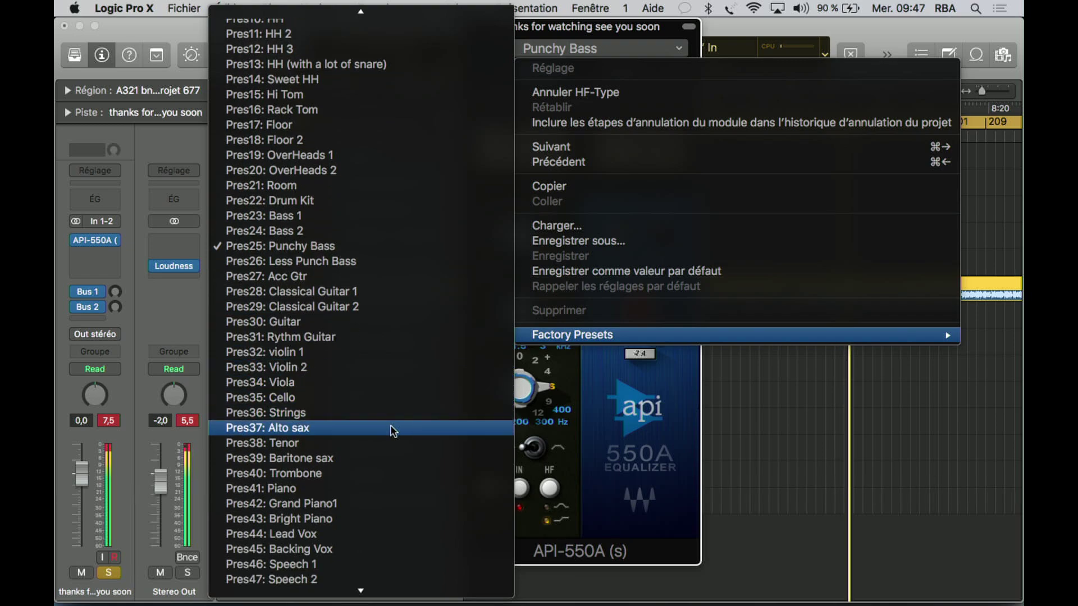
key("Escape")
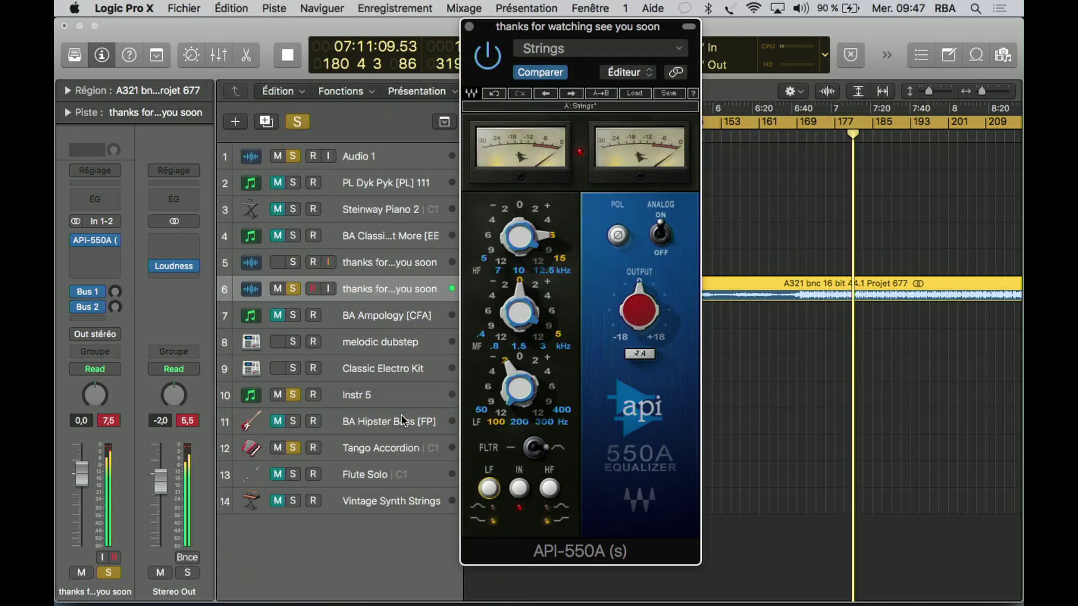
Load the factory preset Pres49: Oldies in the equalizer and listen to it on the track
left_click(634, 48)
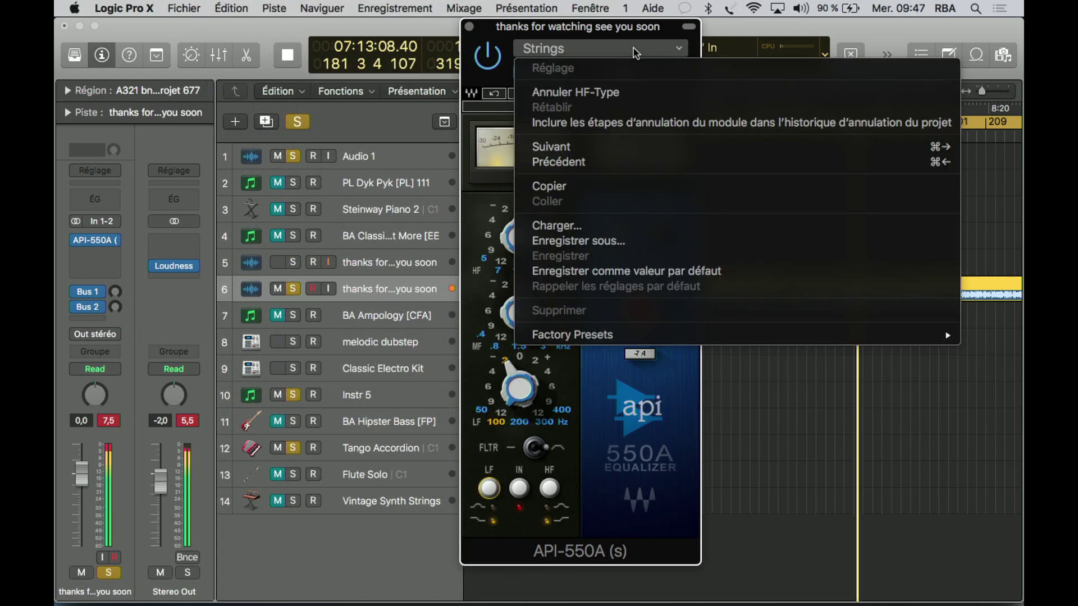
scroll(366, 294, "down", 10)
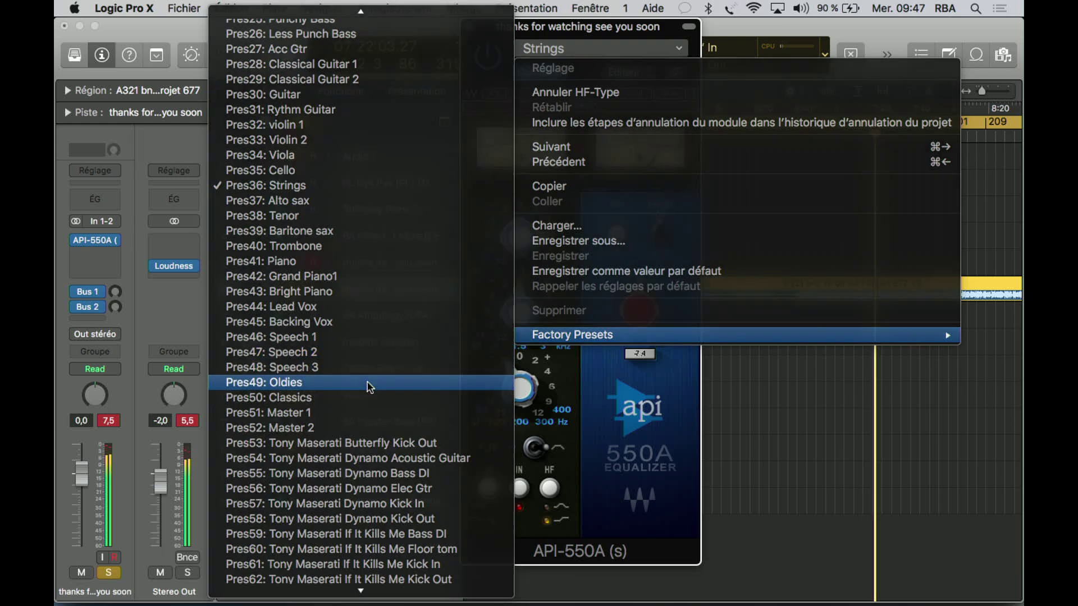
left_click(367, 382)
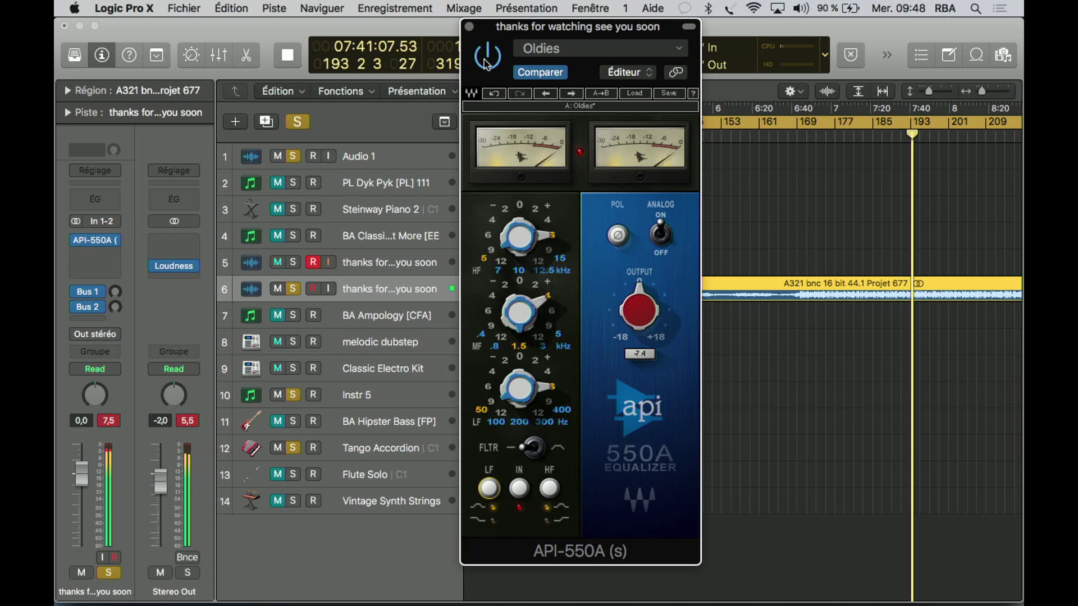
Load the factory preset Pres50: Classics and compare it with the bypassed signal
left_click(562, 49)
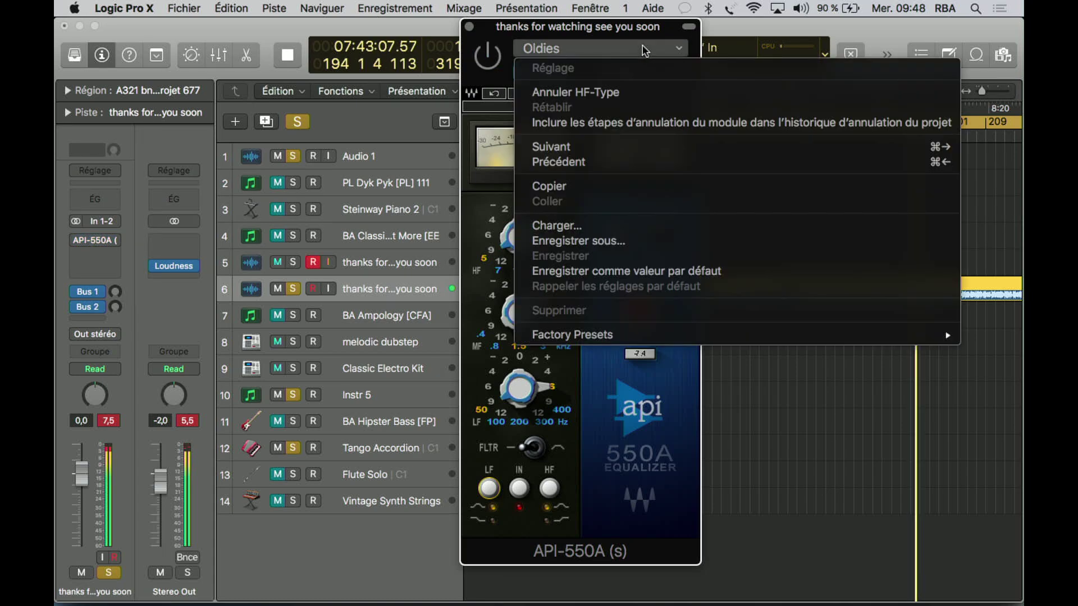
mouse_move(592, 337)
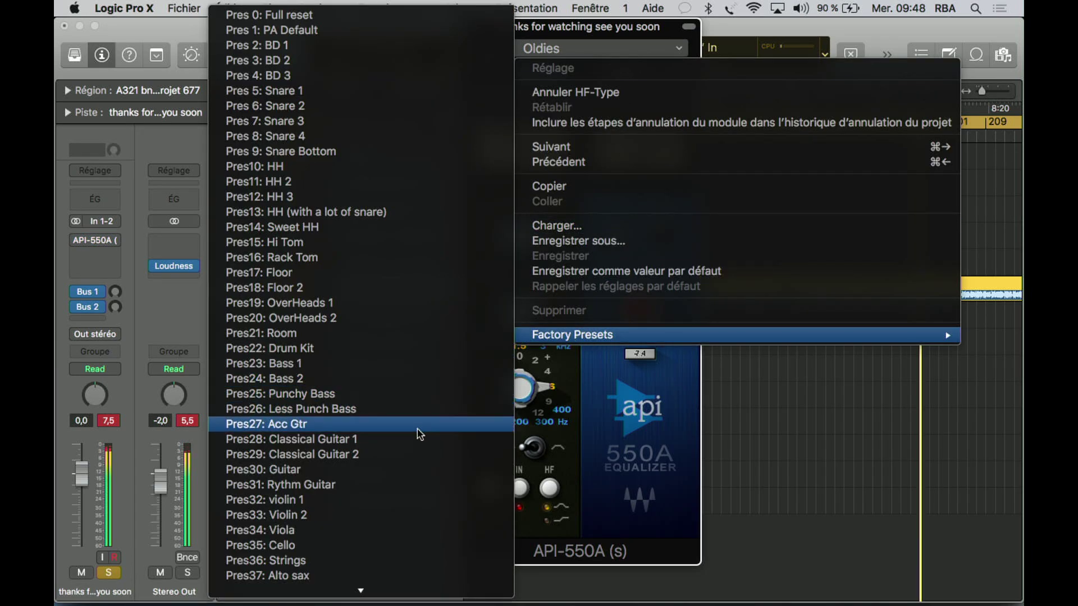
scroll(417, 432, "down", 10)
scroll(417, 430, "down", 1)
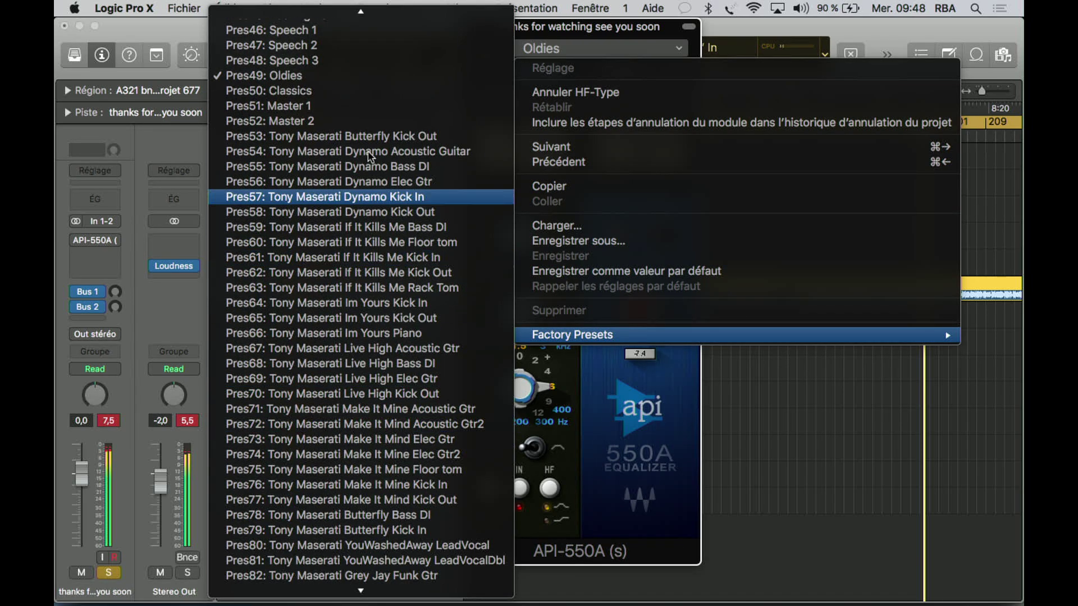
left_click(326, 90)
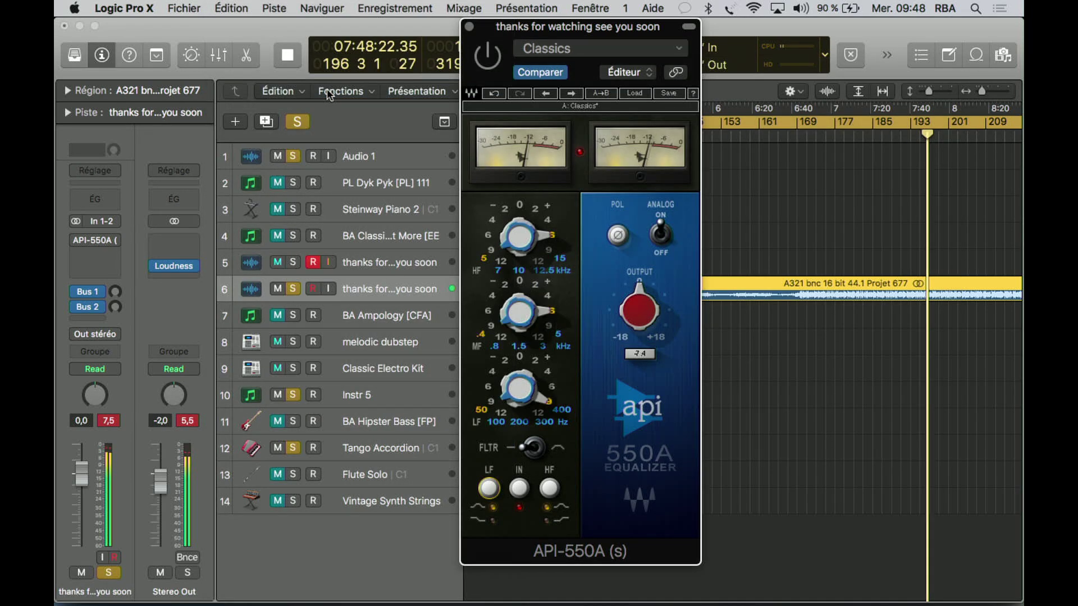
left_click(488, 56)
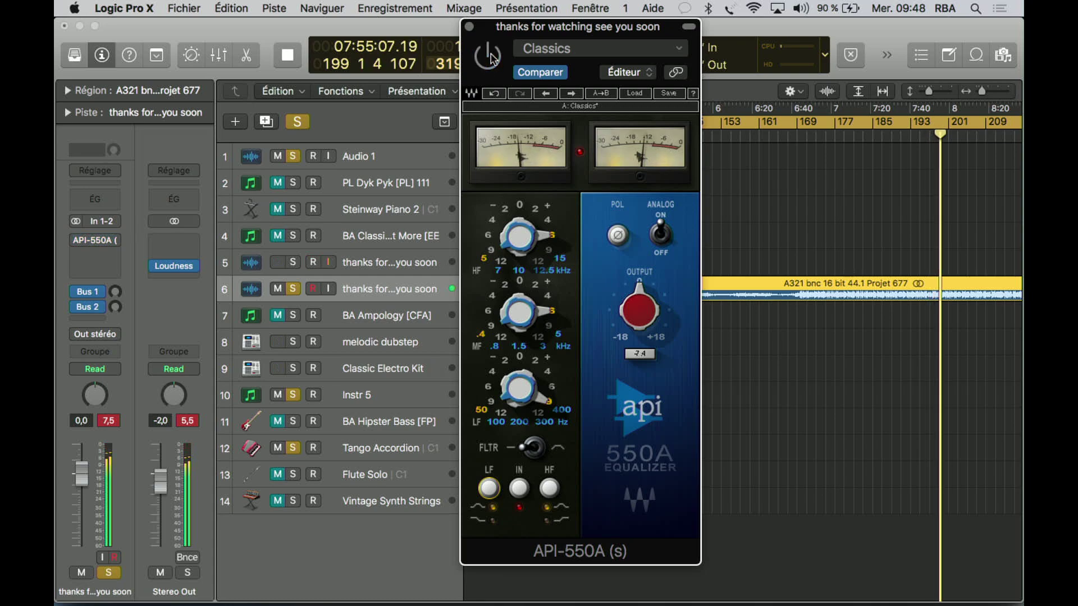
left_click(488, 56)
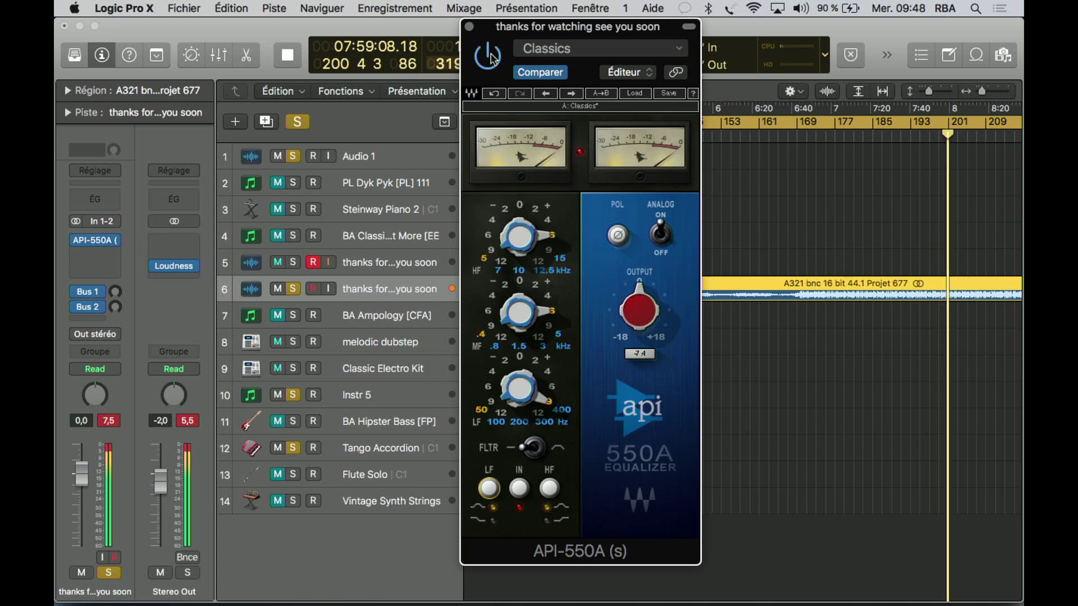
left_click(489, 56)
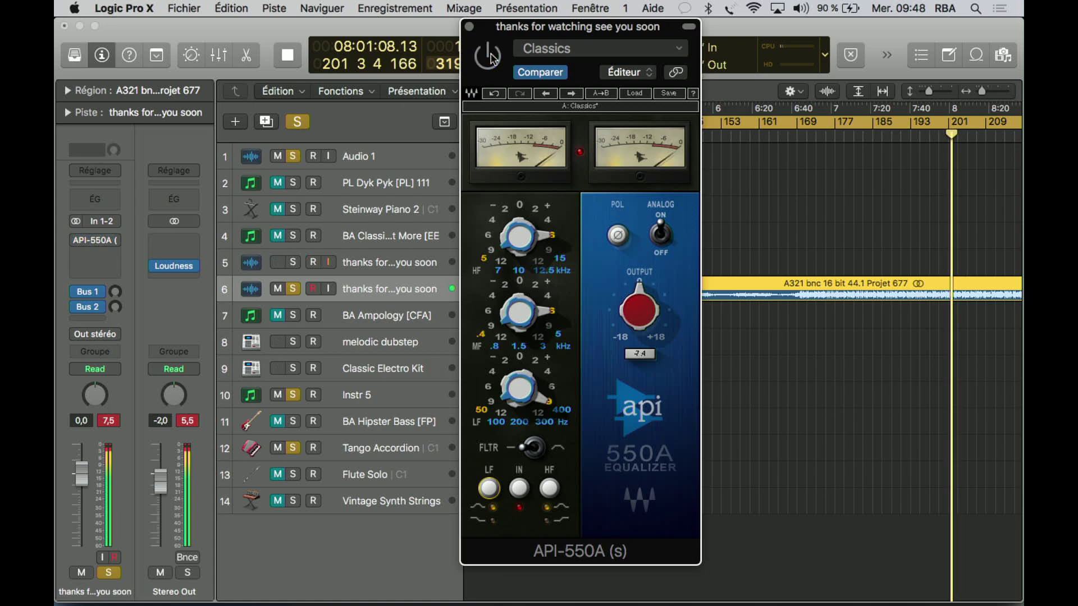
Load the factory preset Pres51: Master 1 in the API-550A
left_click(646, 52)
mouse_move(573, 336)
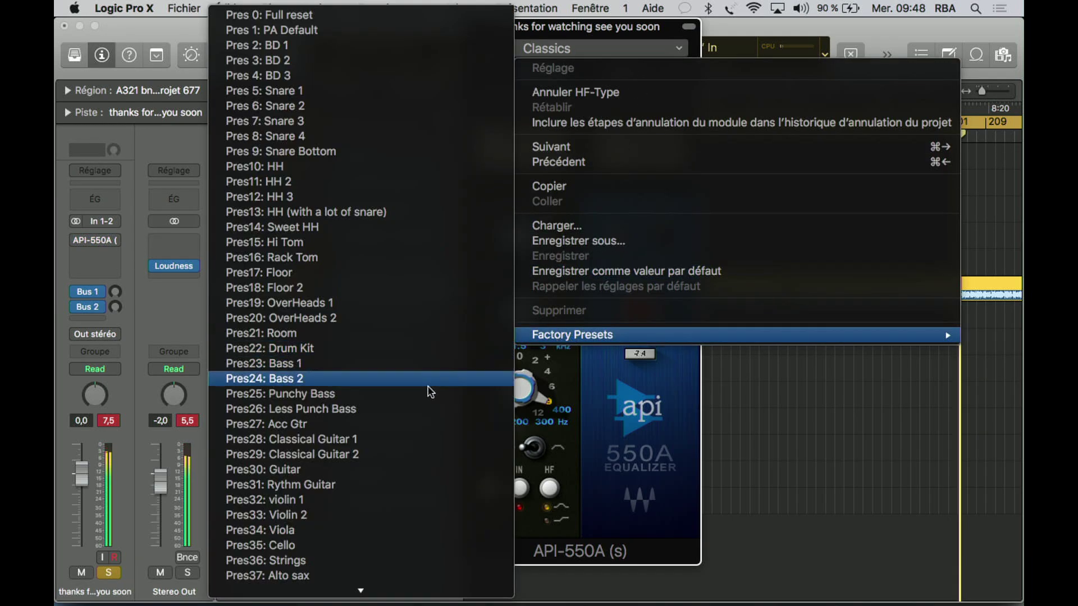
scroll(421, 396, "down", 5)
scroll(416, 393, "down", 1)
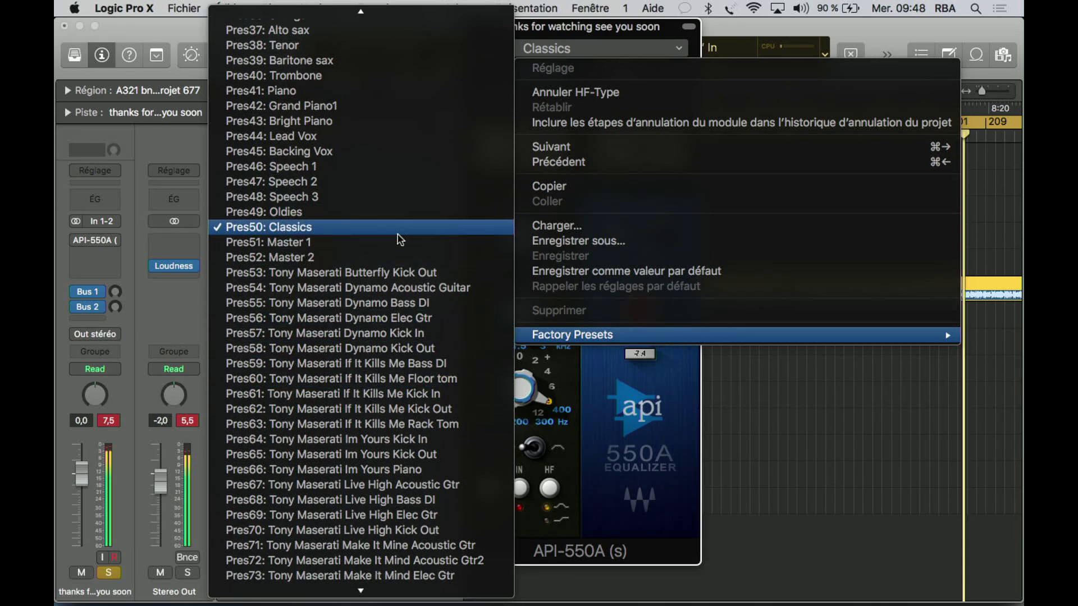
left_click(397, 247)
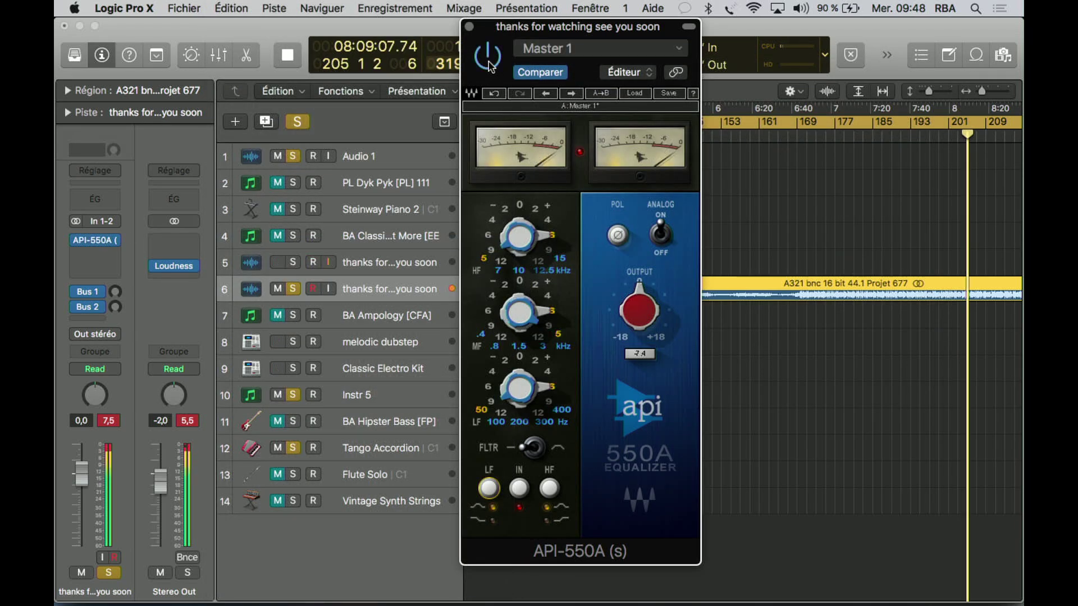
Bypass the equalizer during playback to compare the Master 1 preset with the unprocessed track
scroll(852, 247, "right", 2)
scroll(852, 247, "right", 2)
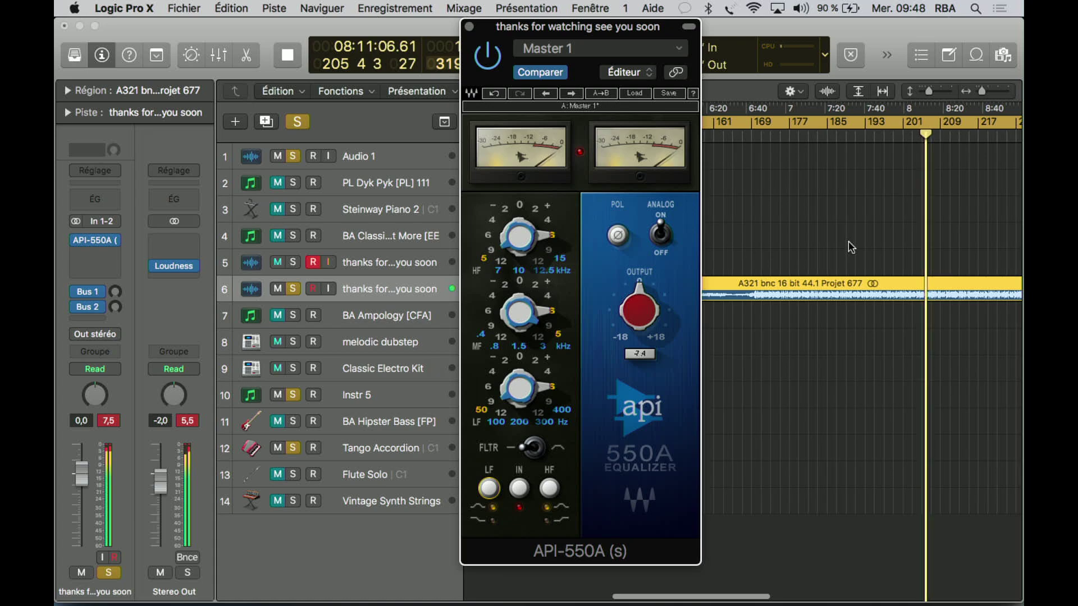
scroll(838, 271, "down", 3)
scroll(838, 271, "up", 3)
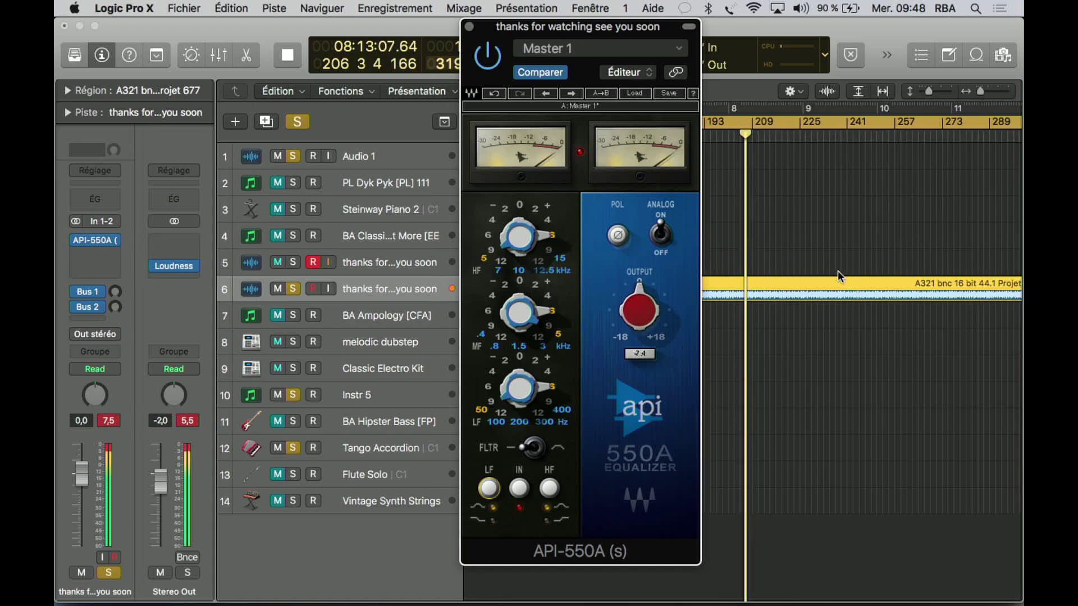
scroll(838, 271, "down", 3)
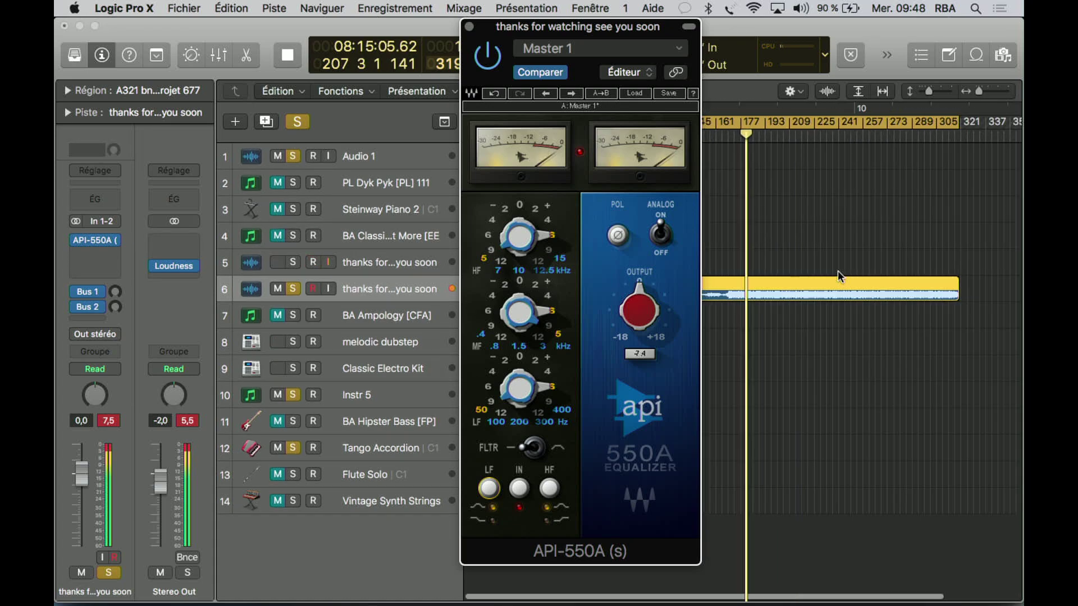
scroll(838, 271, "left", 2)
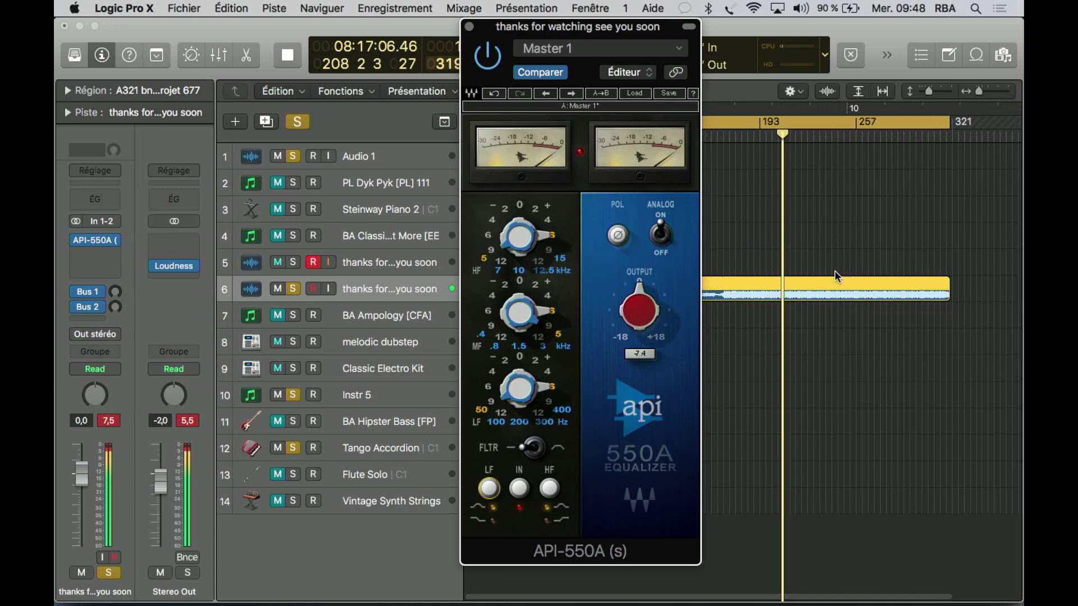
left_click(495, 68)
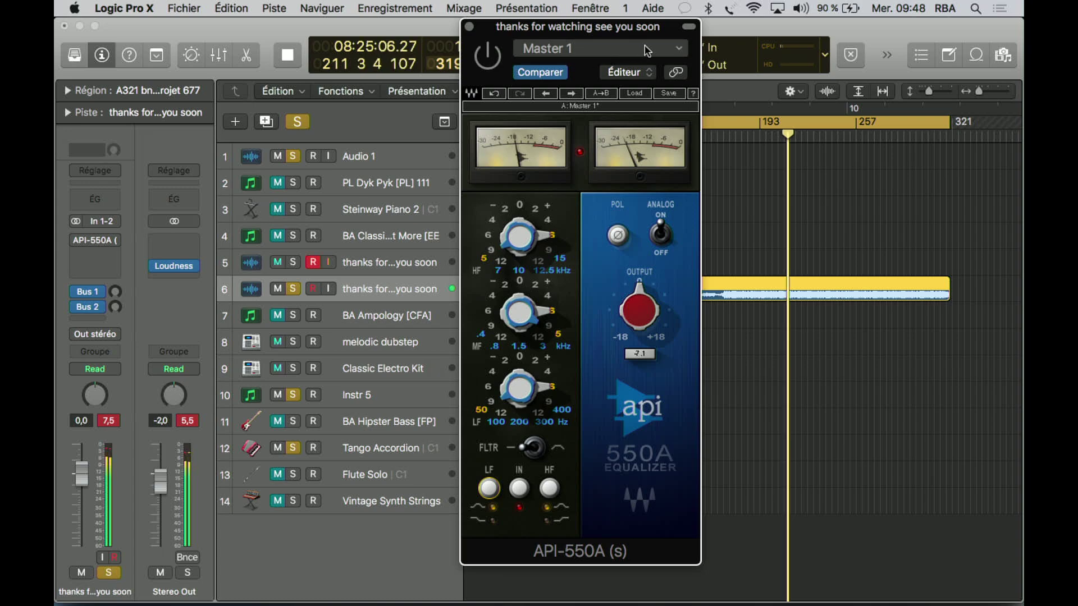
Load the factory preset Pres52: Master 2 and compare it with the bypassed signal
left_click(528, 49)
mouse_move(559, 335)
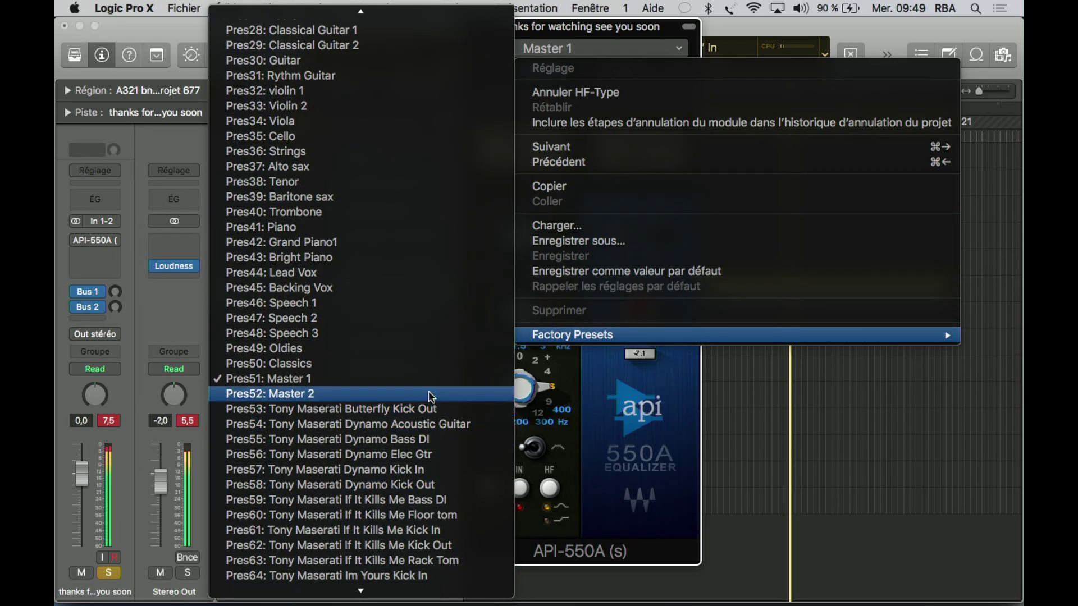
left_click(429, 391)
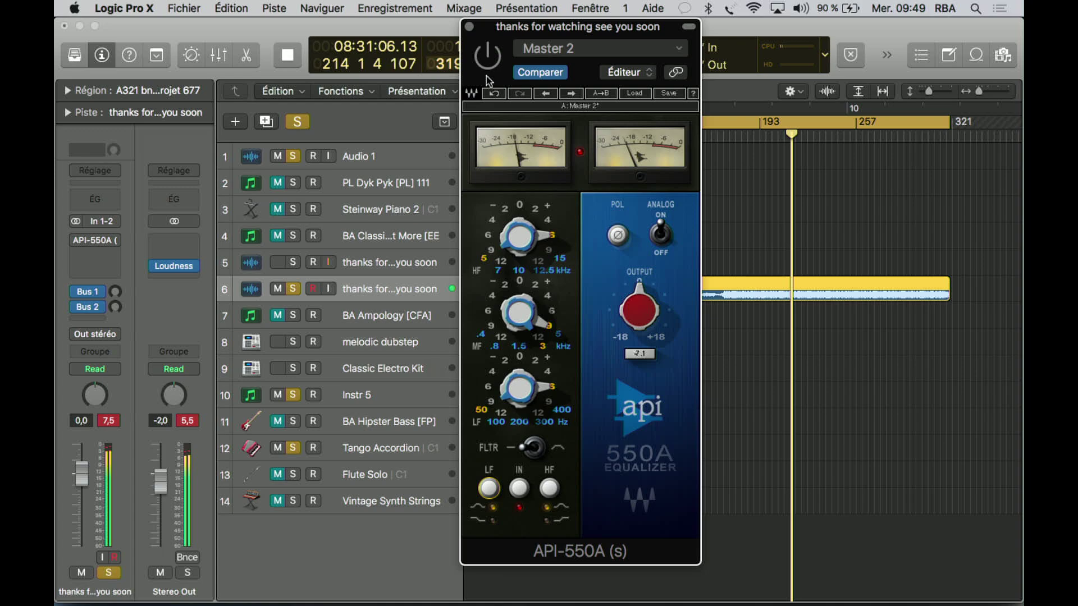
left_click(493, 57)
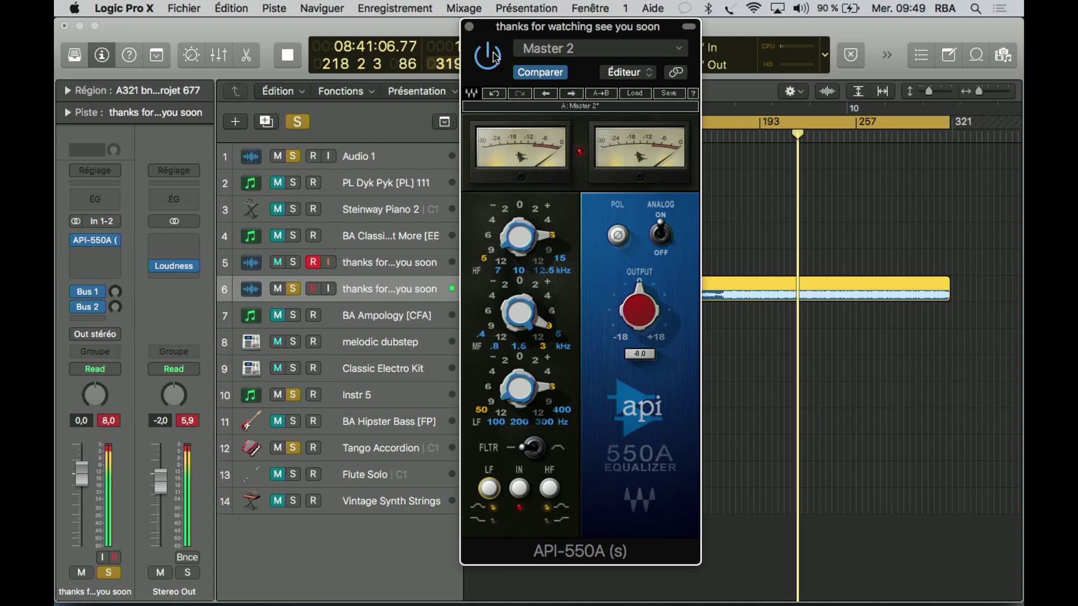
left_click(494, 57)
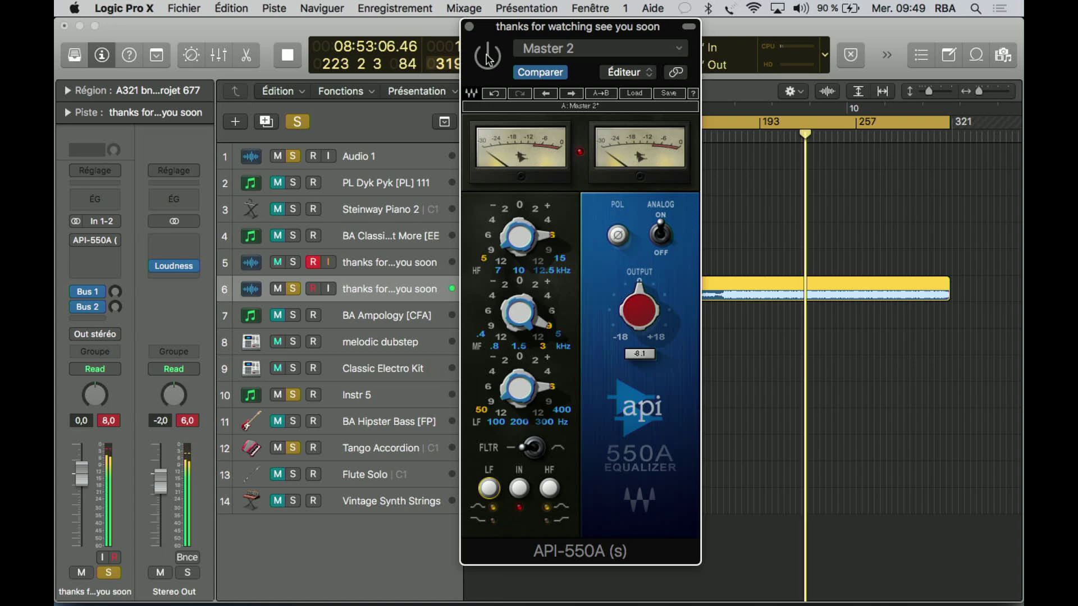
Step forward through the presets Tony Maserati Butterfly Kick Out, Dynamo Acoustic Guitar and Dynamo Bass DI
left_click(571, 94)
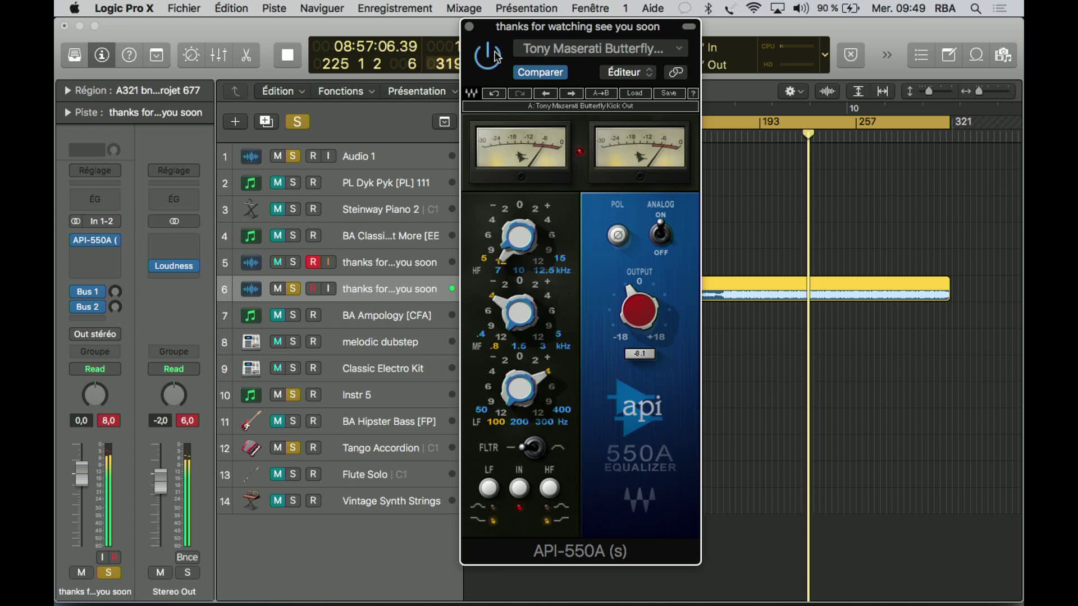
left_click(571, 93)
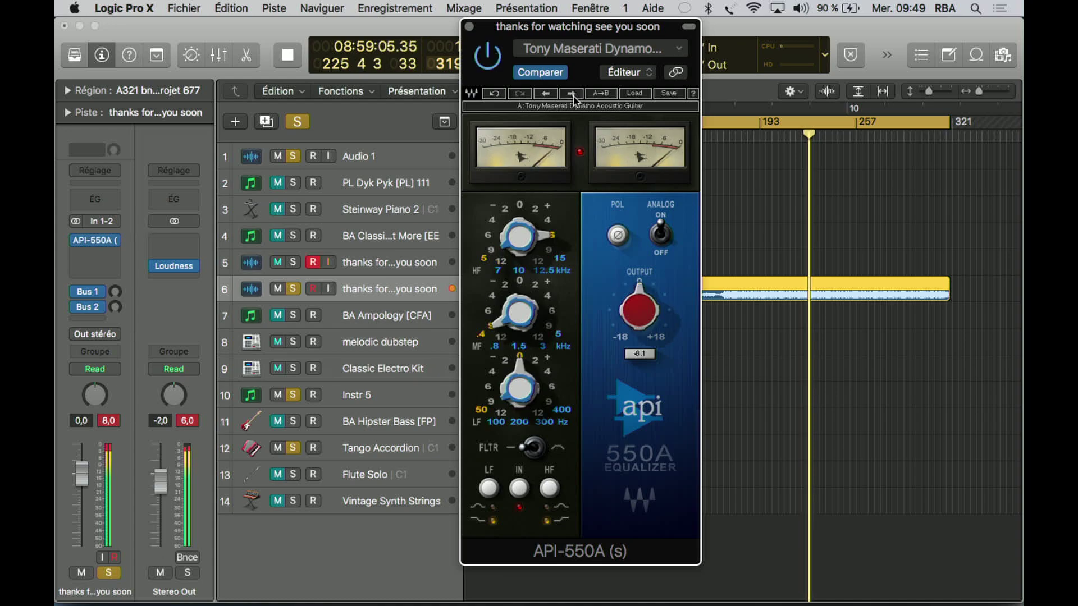
left_click(572, 93)
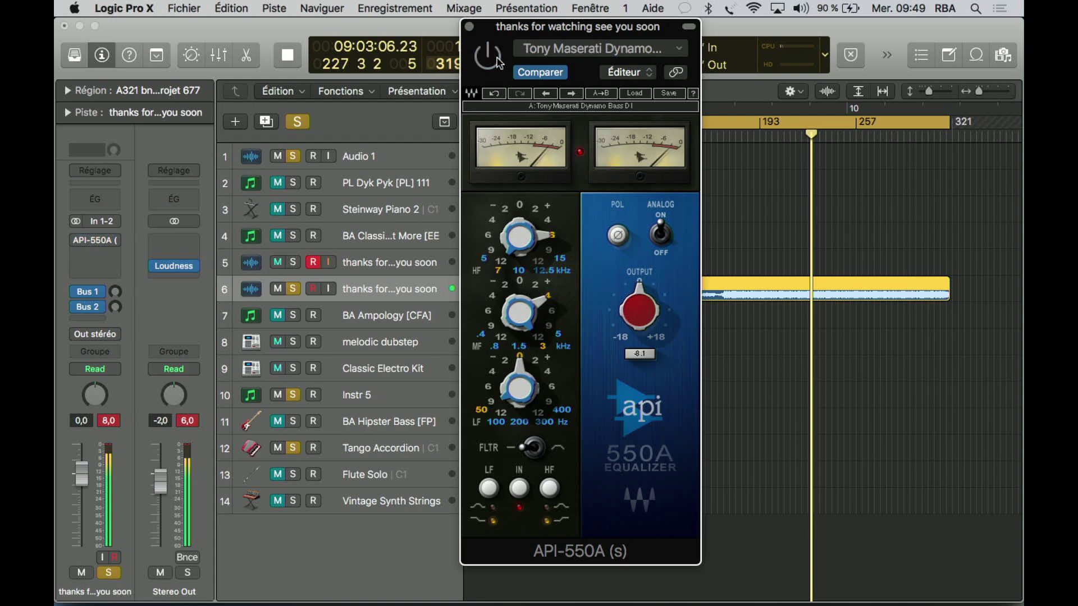
Reload the factory preset Pres50: Classics and toggle the plug-in bypass to compare the sound
left_click(573, 48)
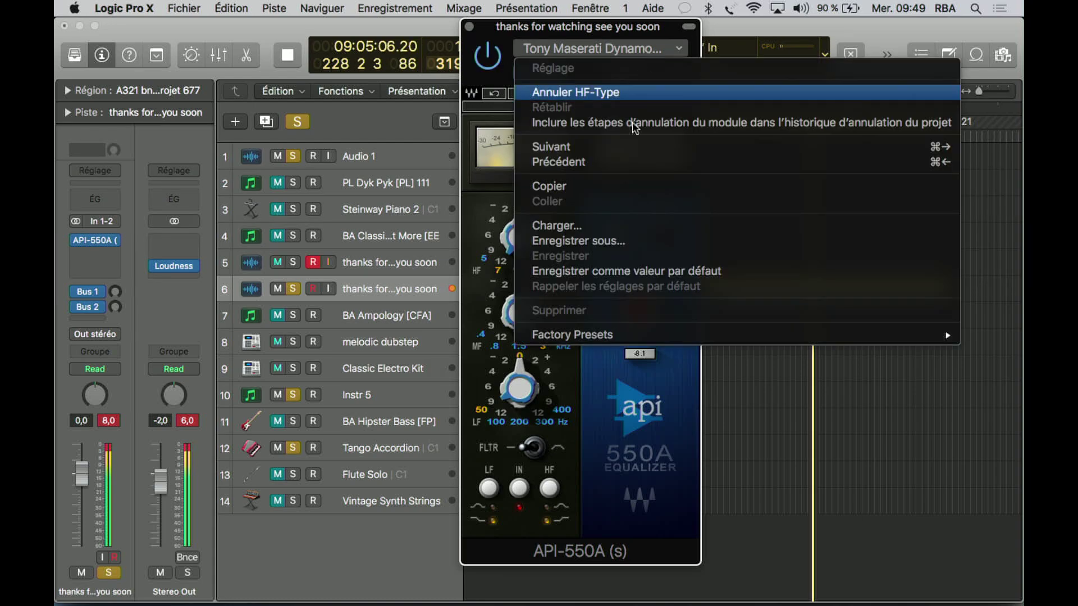
mouse_move(573, 337)
scroll(376, 429, "down", 10)
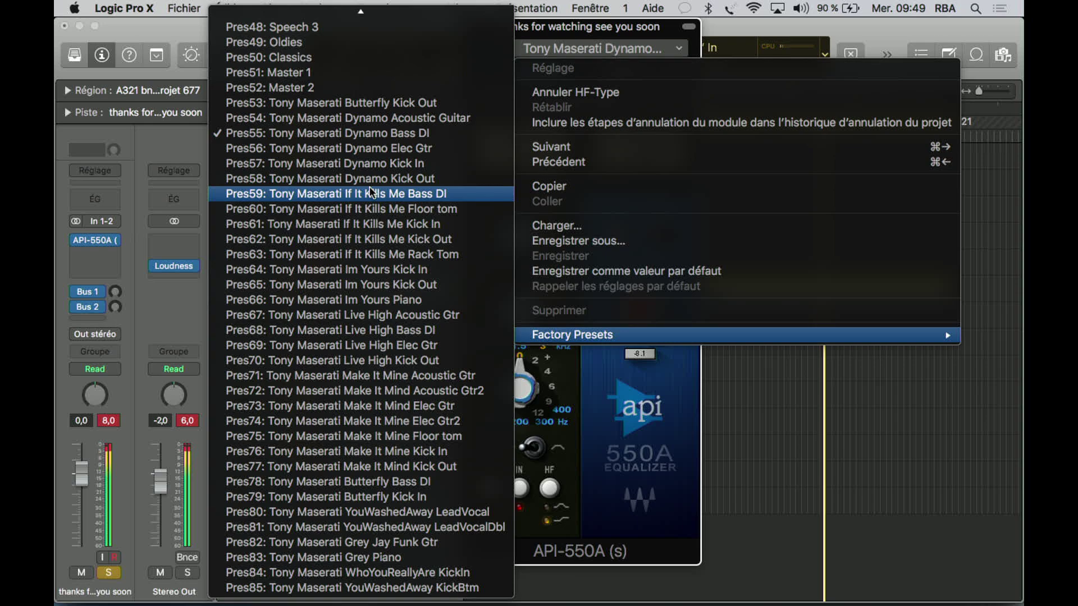
left_click(330, 60)
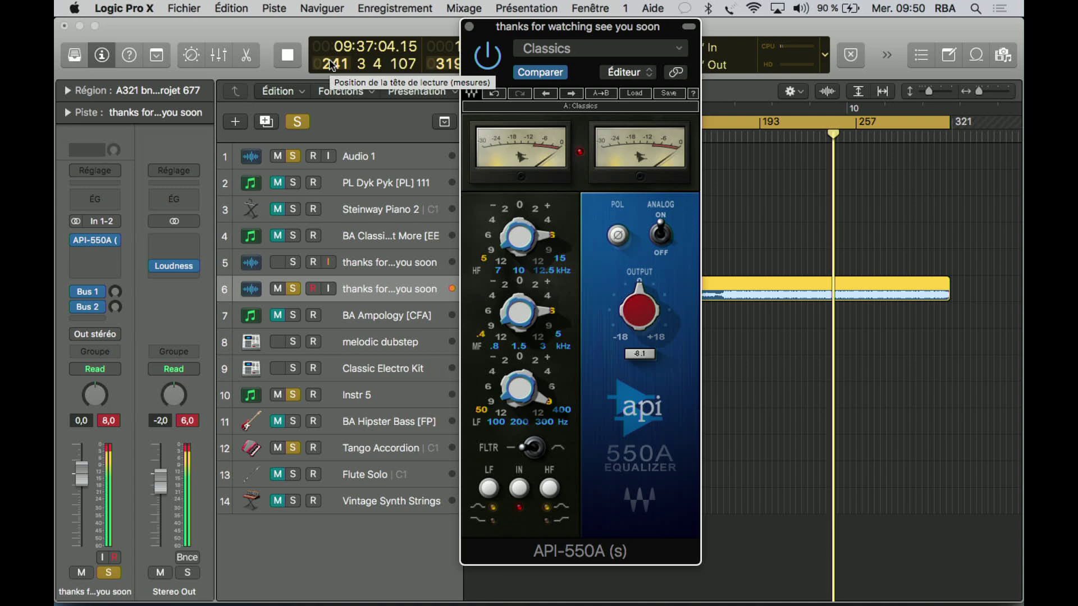
left_click(494, 60)
Advance through the presets from Classics to Master 1 and on to Master 2
left_click(579, 94)
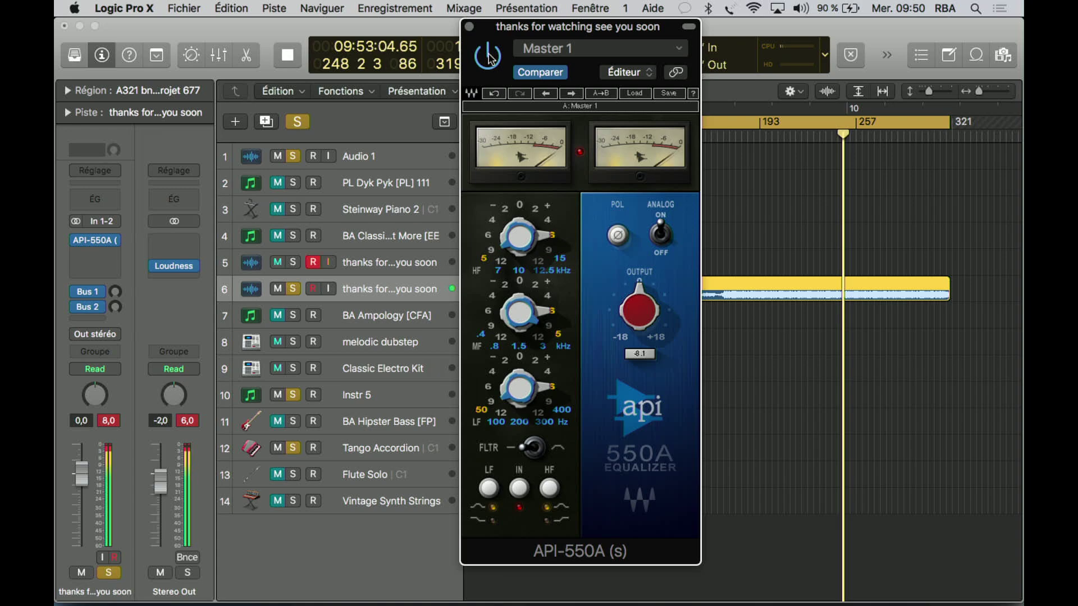
left_click(574, 93)
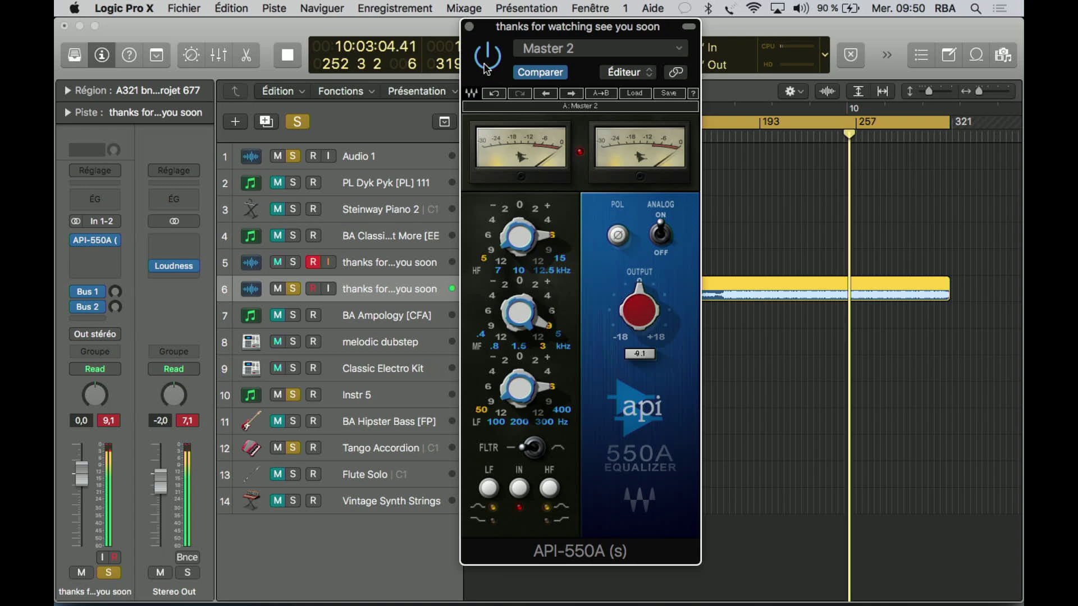
Bypass the equalizer, advance to the preset Tony Maserati Butterfly Kick Out, and stop playback
left_click(486, 65)
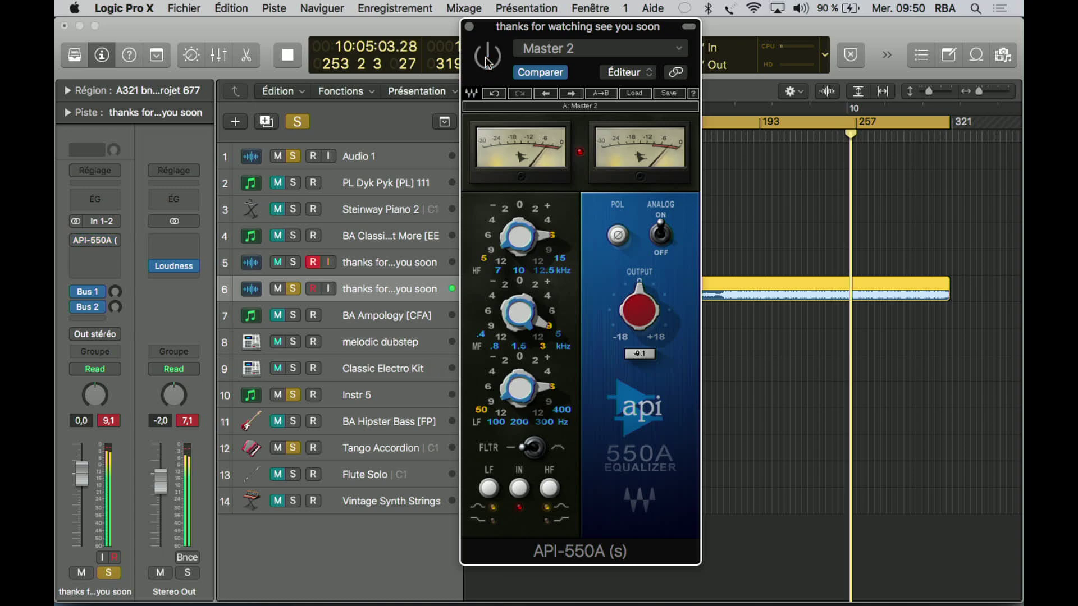
left_click(571, 94)
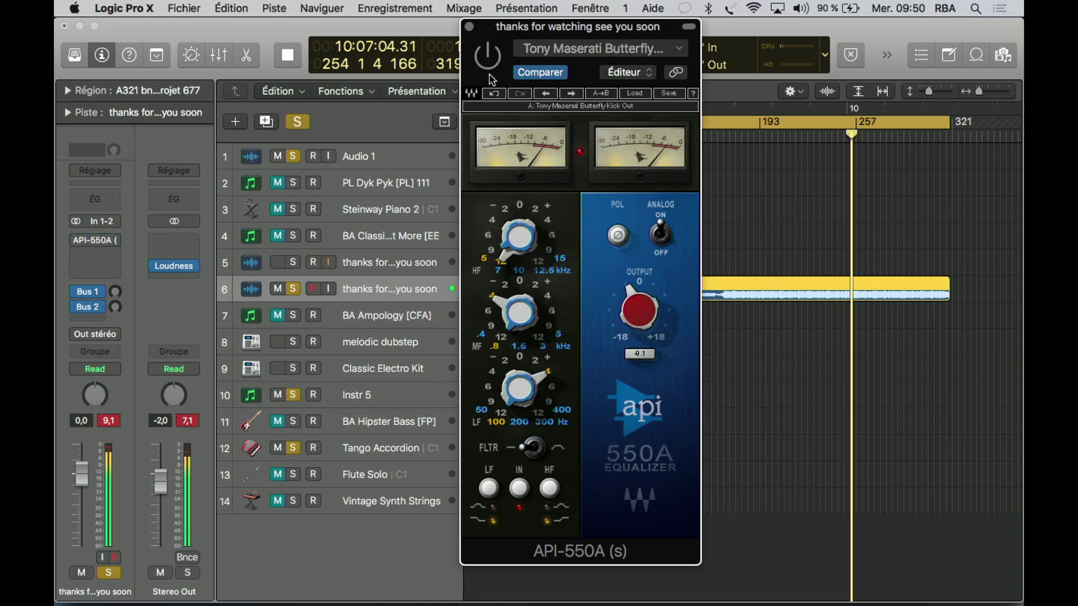
key("space")
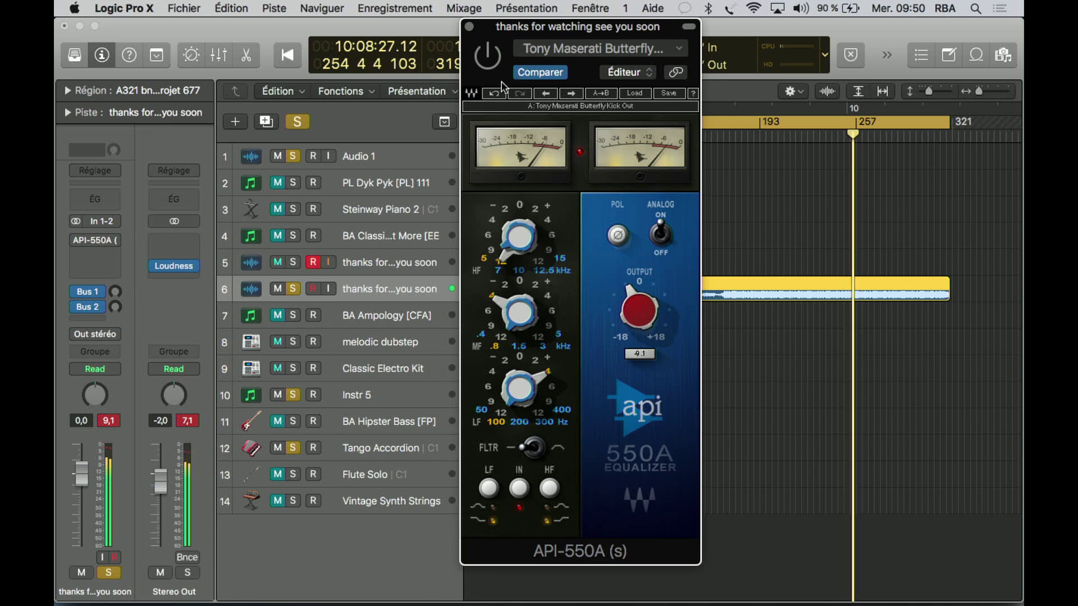
Enable recording and input monitoring on the Audio 1 track, and open the detailed CPU/HD performance meter
left_click(313, 157)
left_click(325, 160)
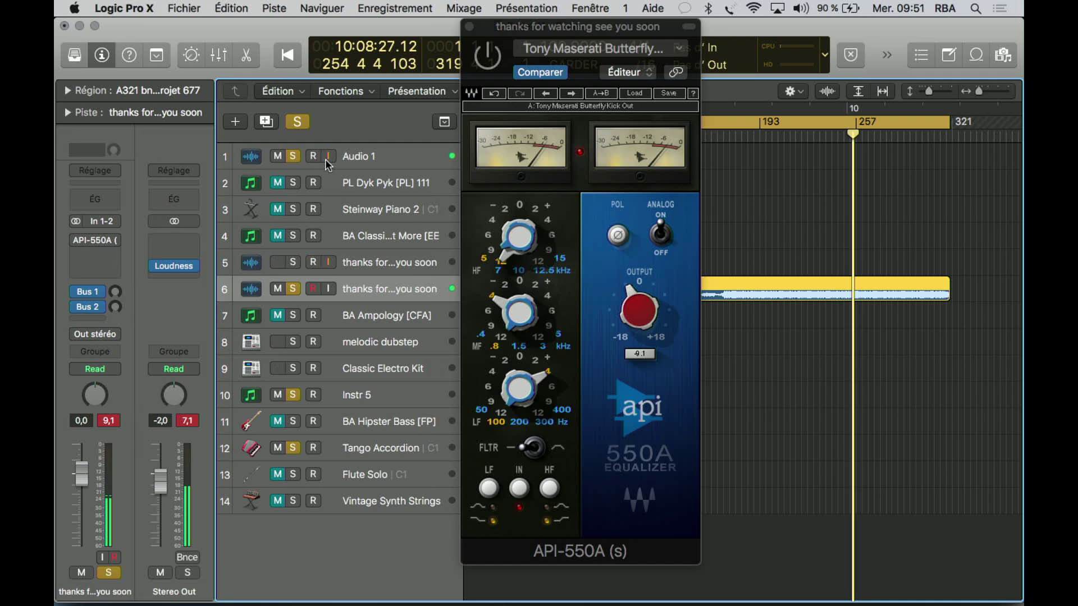
left_click(781, 51)
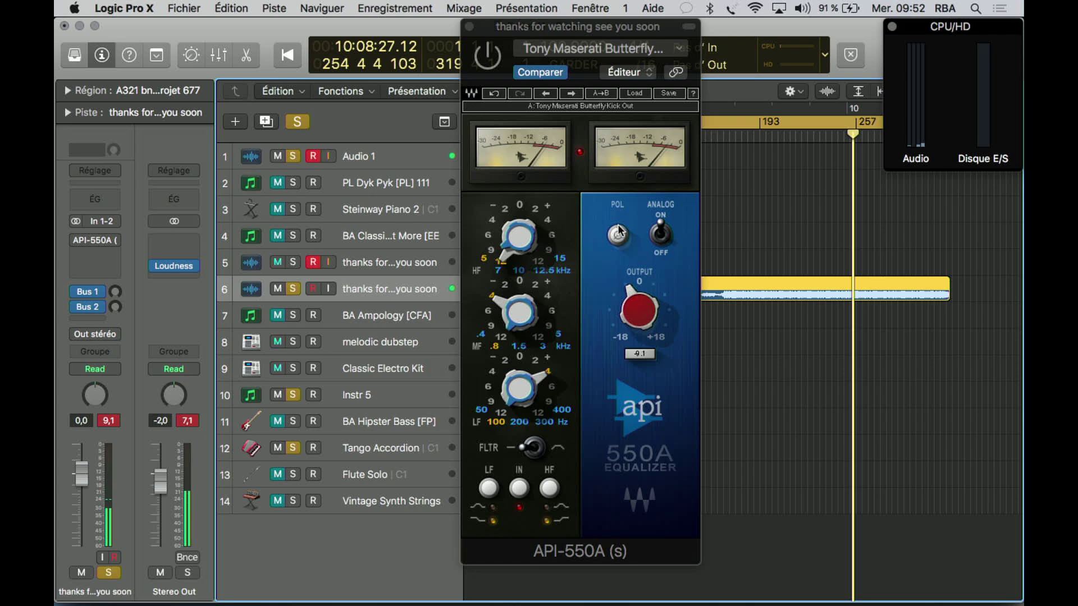
Open the list of available I/O buffer sizes in the audio device preferences
left_click(129, 8)
mouse_move(304, 49)
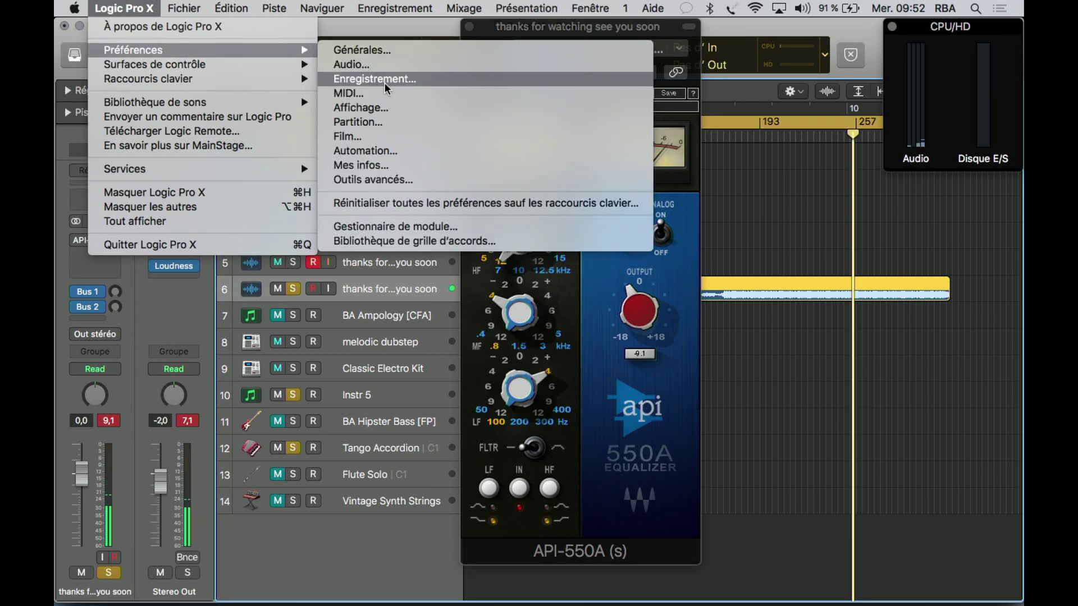
left_click(391, 67)
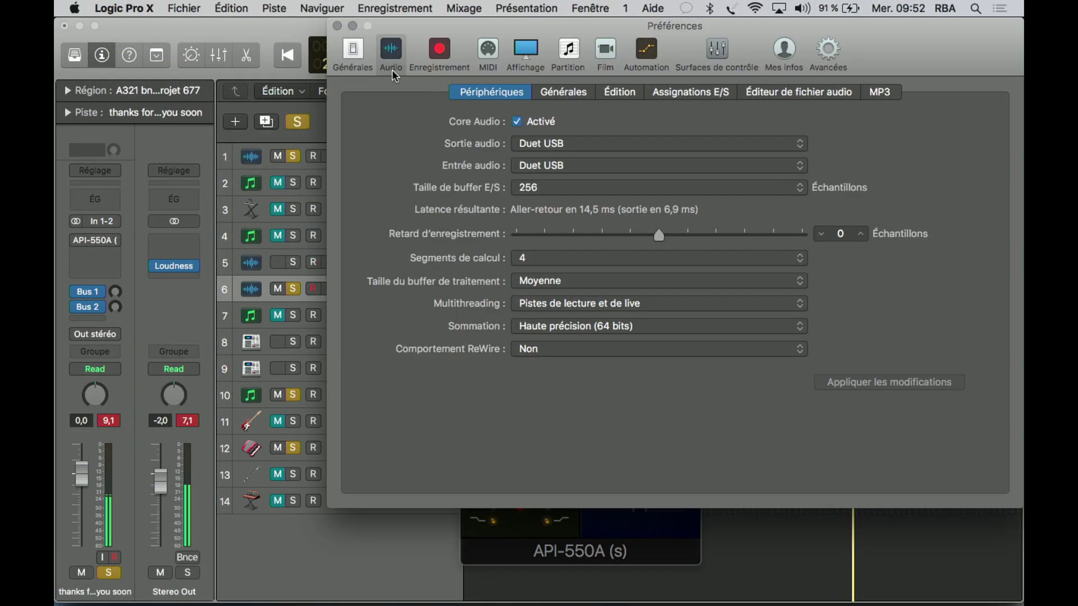
left_click(760, 194)
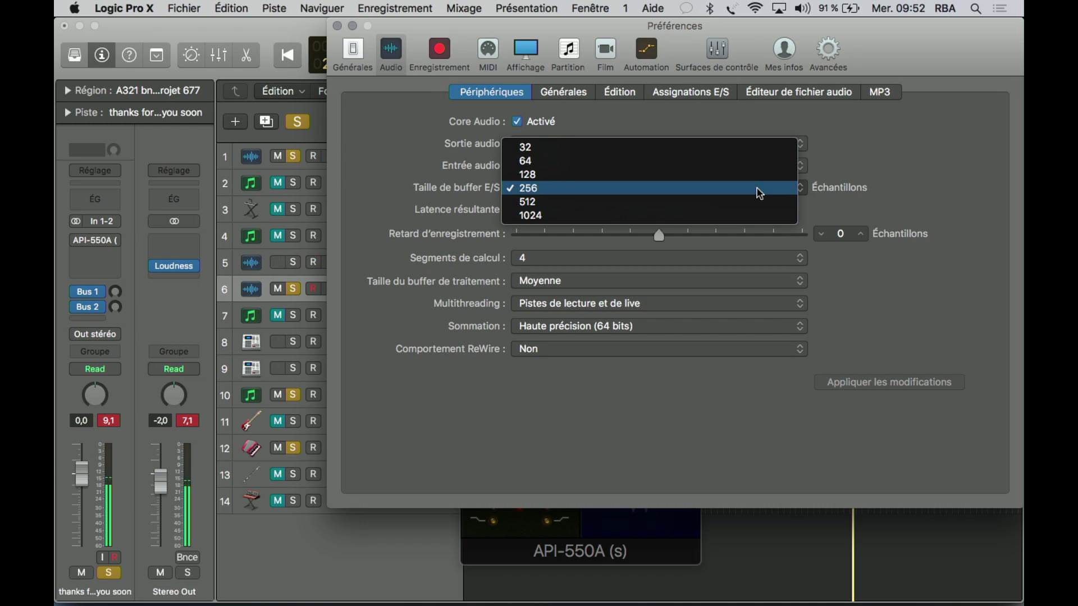